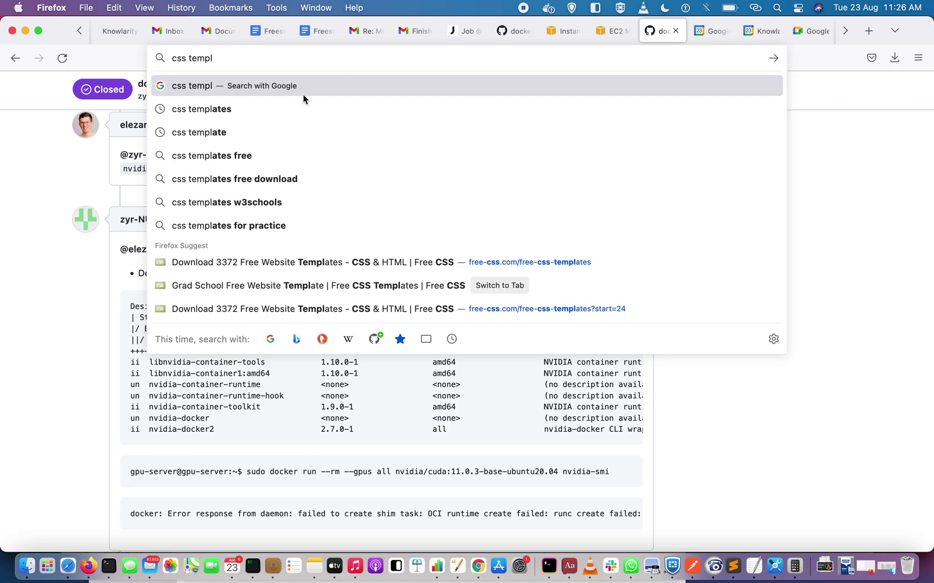
Search the web for "css templates" and open the free-css.com listing of free website templates.
click(263, 108)
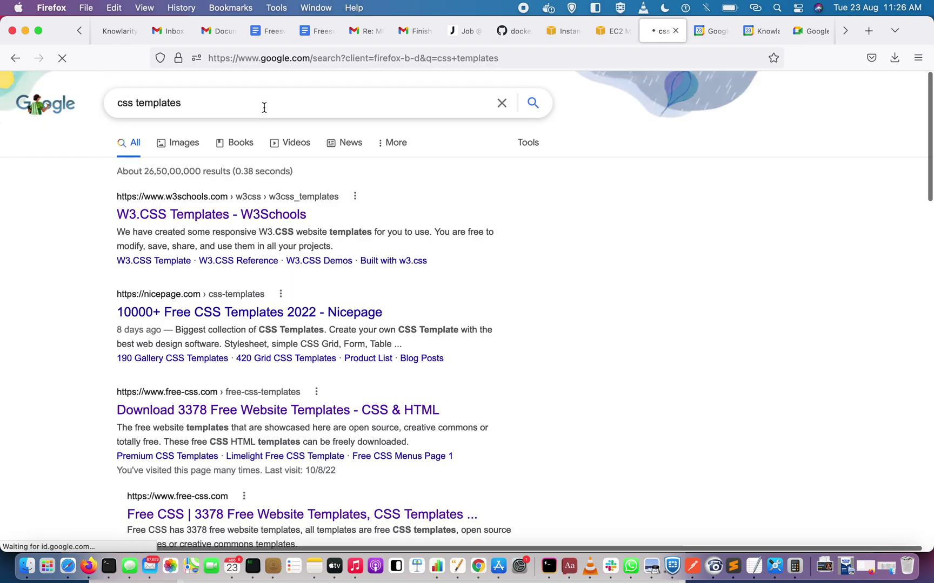
scroll(248, 218, down, 3)
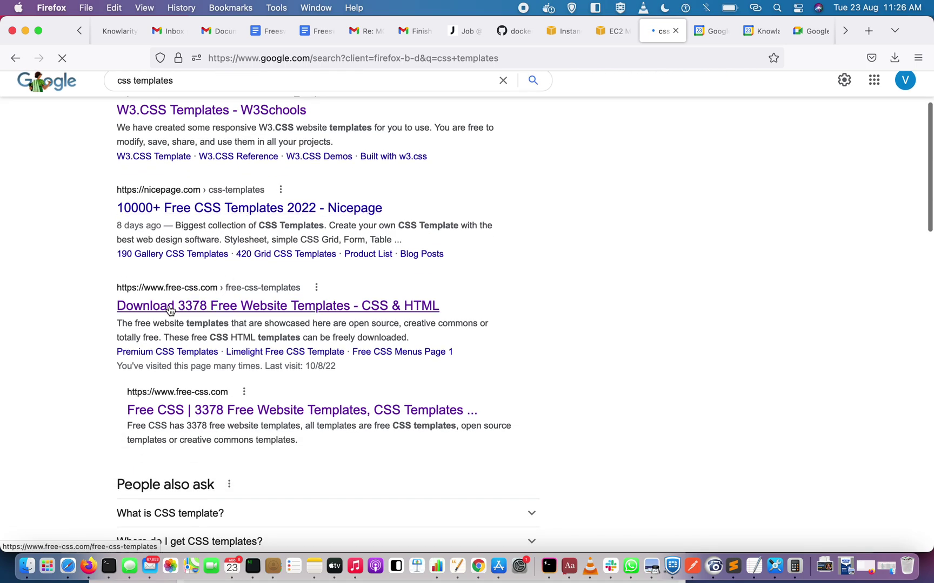
click(208, 312)
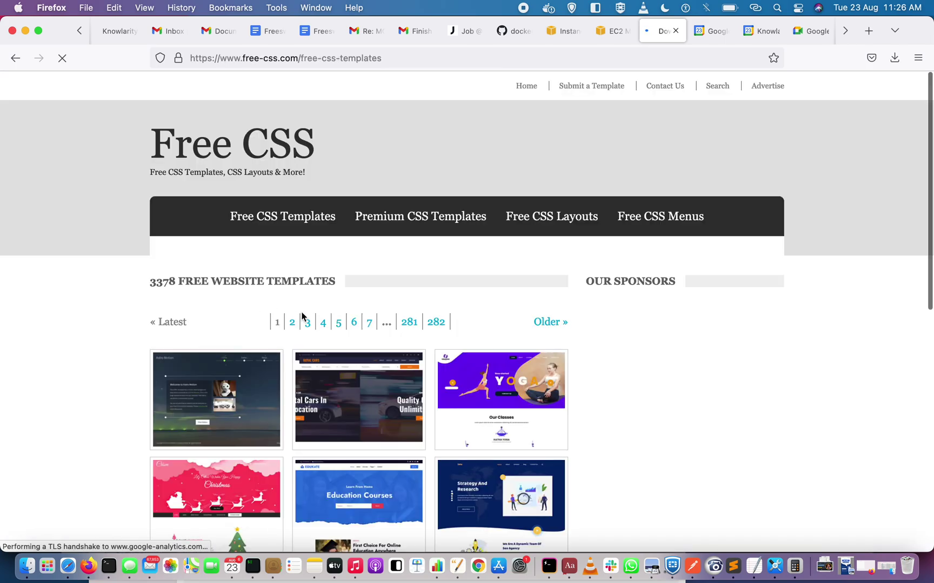
Browse the free template thumbnails and open the details page of the Crism Christmas template.
scroll(303, 316, down, 5)
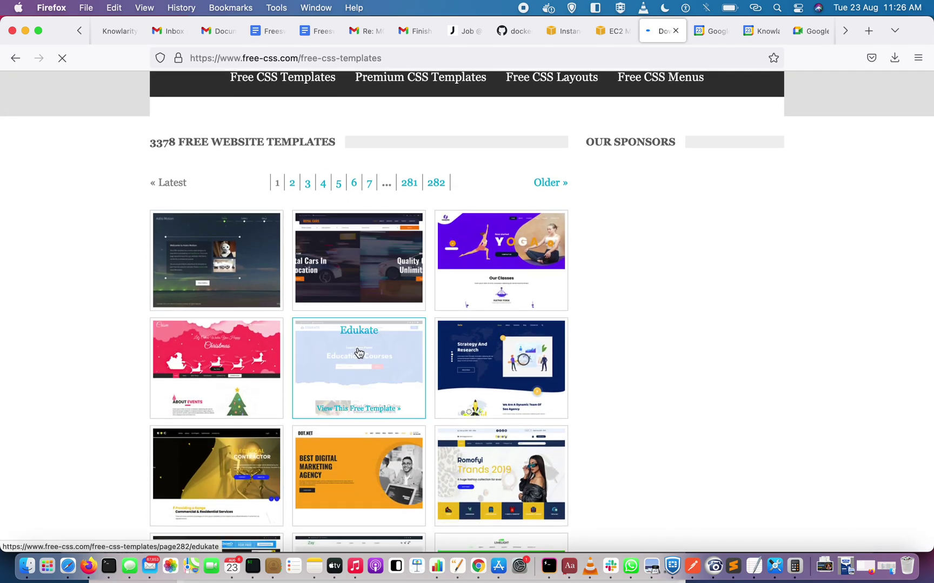
scroll(358, 355, down, 2)
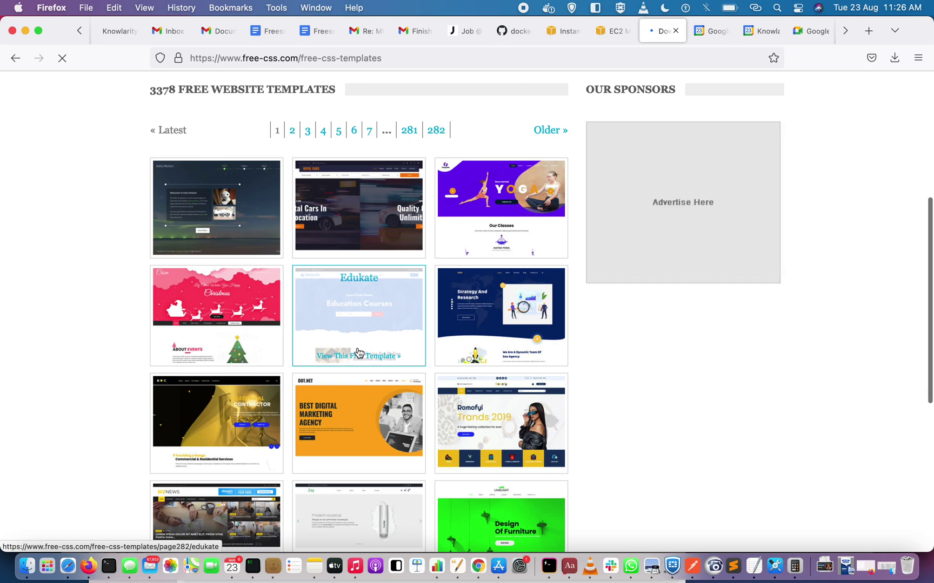
scroll(358, 353, down, 5)
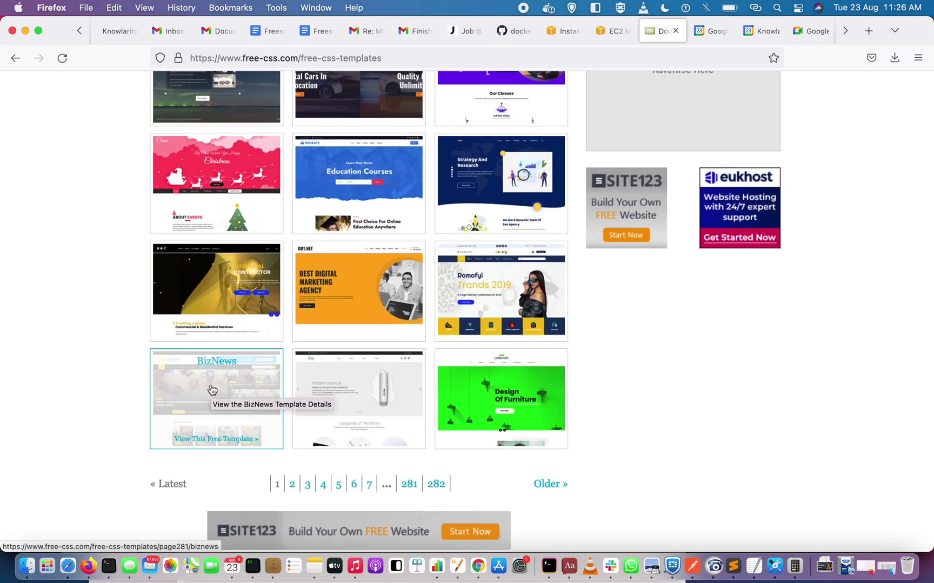
click(216, 183)
Download the Crism template archive and extract it into the Downloads folder, then return to the browser.
scroll(330, 256, down, 3)
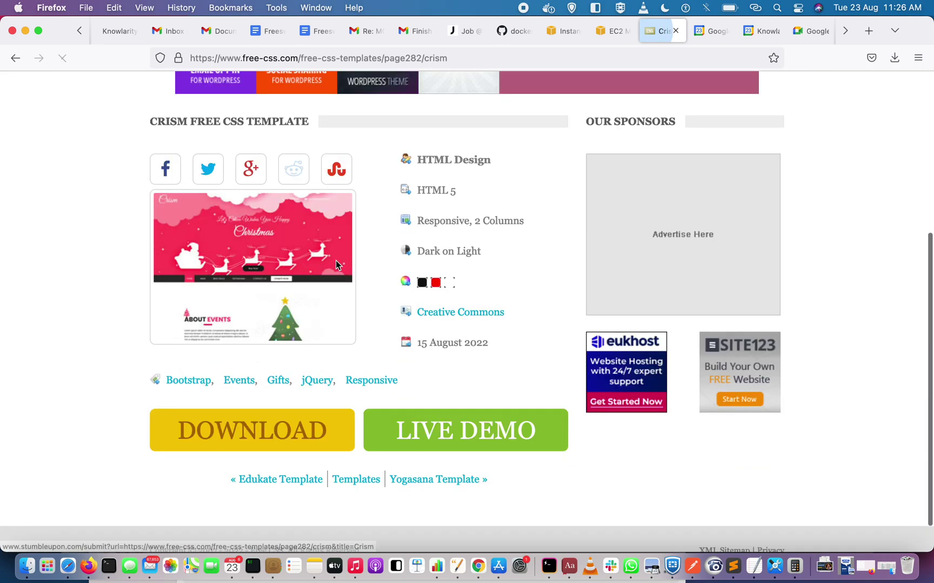
scroll(336, 261, down, 1)
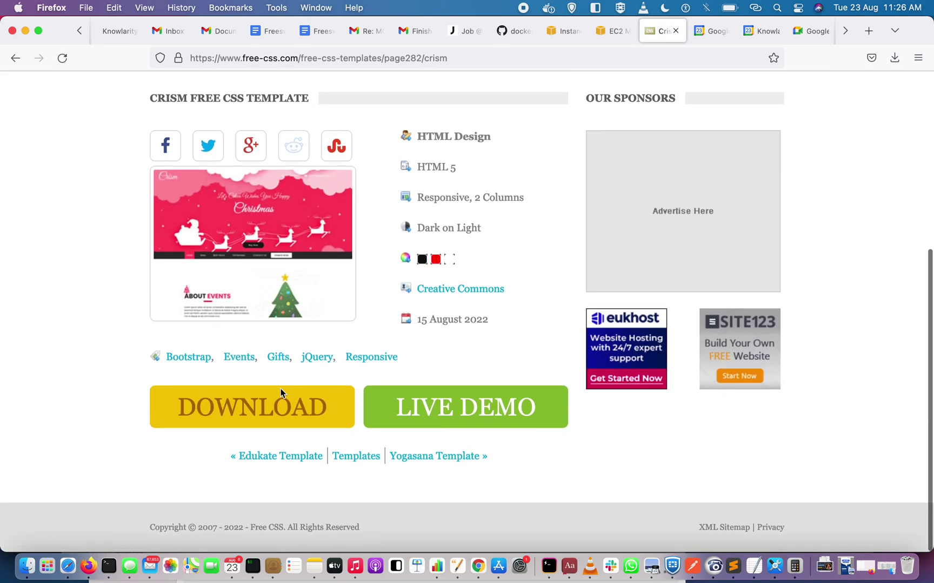
click(266, 413)
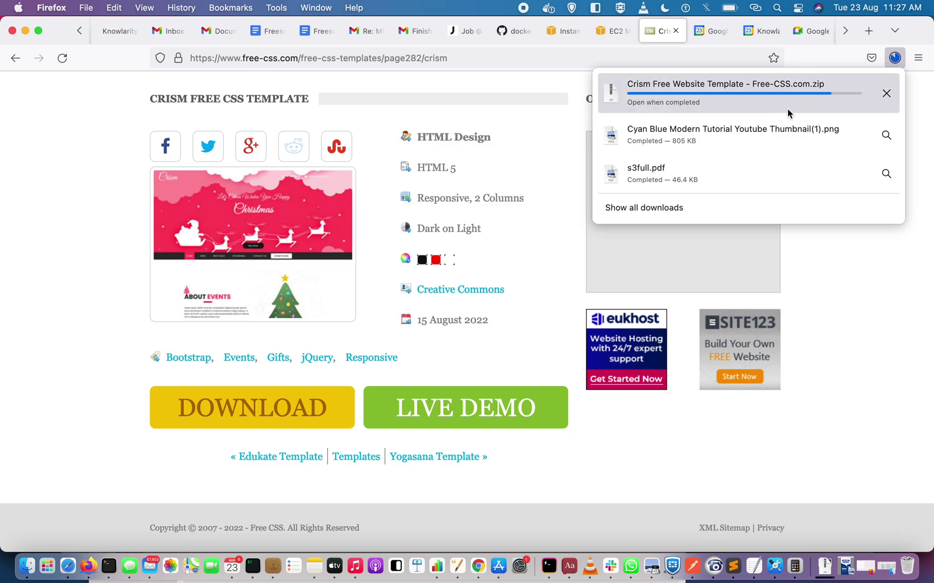
click(738, 102)
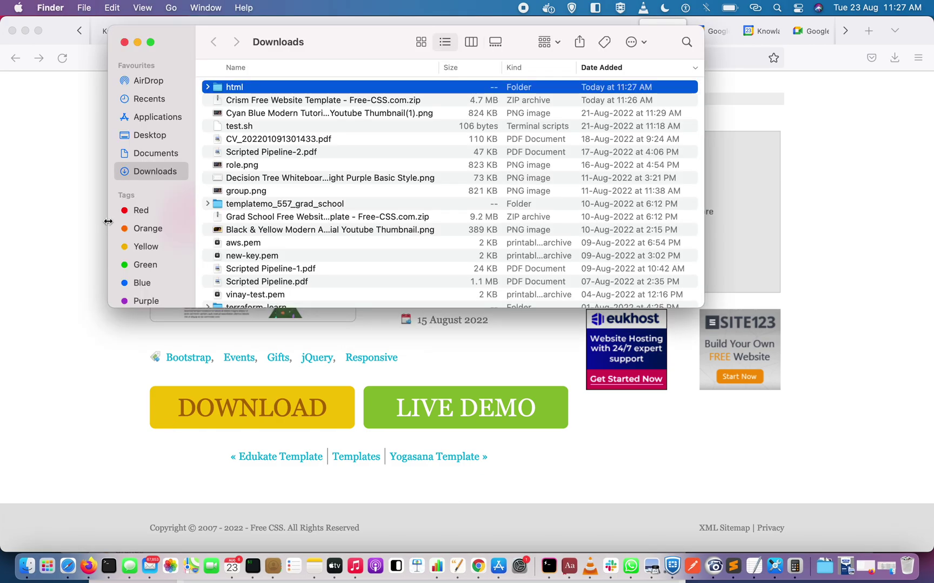
click(54, 246)
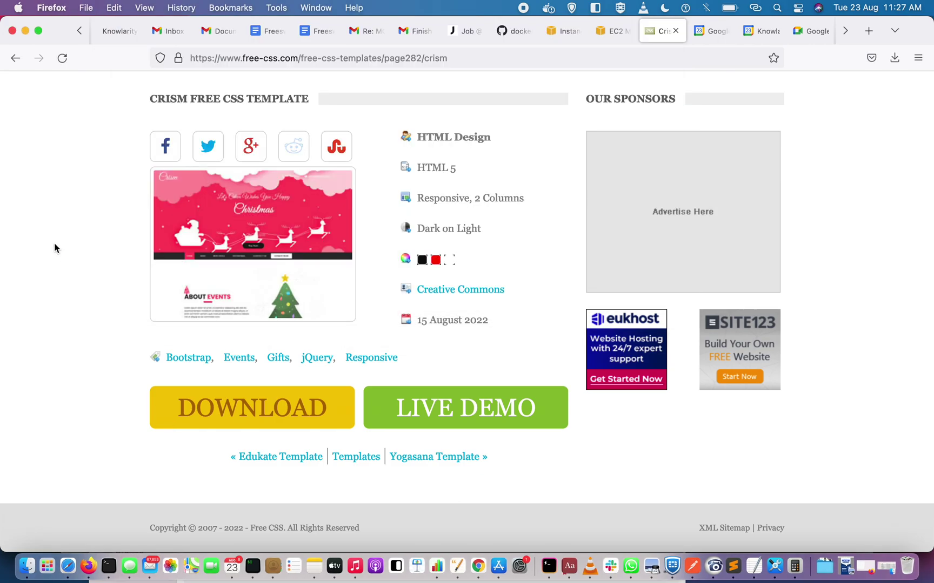
Switch to the Amazon S3 console in Safari and start a new bucket named skillarkweb123.
click(69, 567)
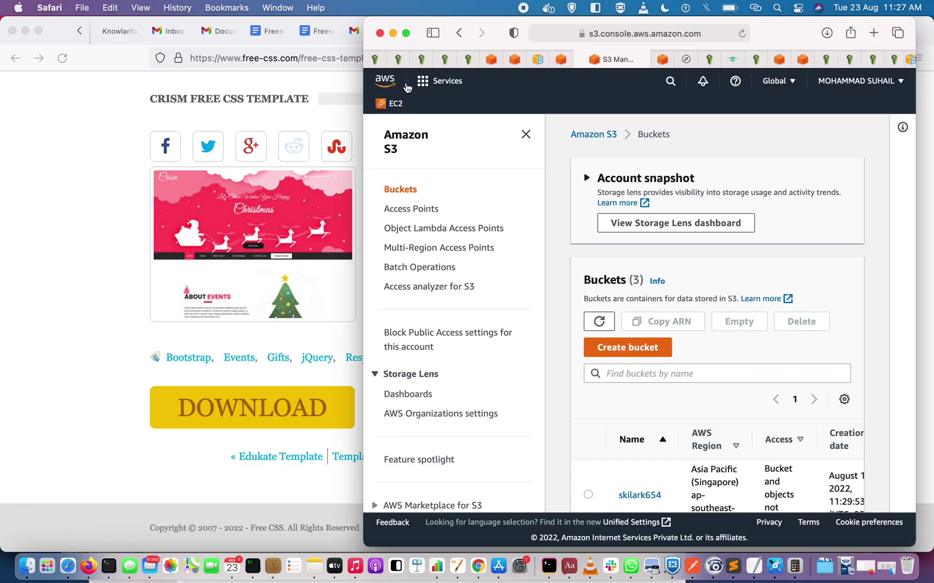
click(407, 35)
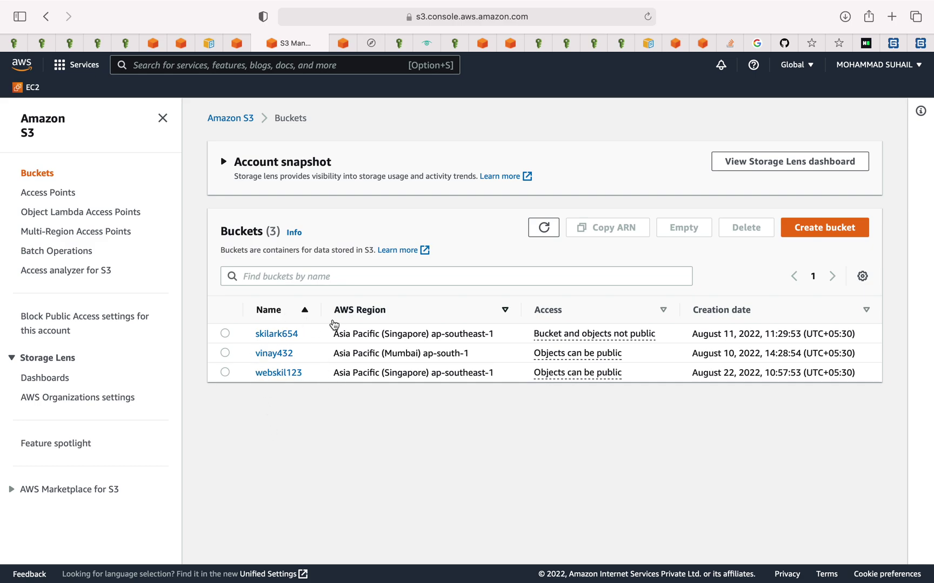
click(820, 230)
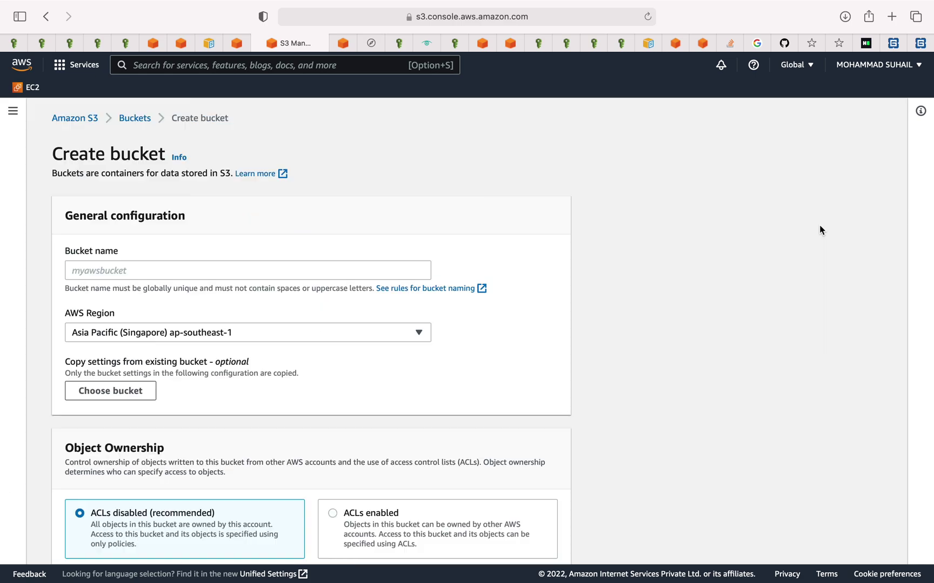
click(199, 267)
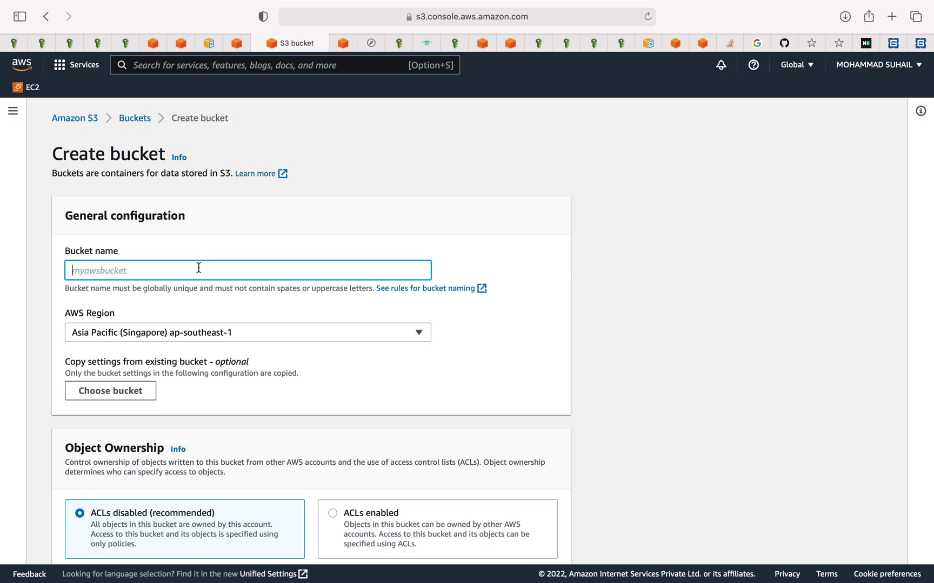
text(skillarkweb1)
Enable ACLs for the new bucket and turn off Block all public access, acknowledging the public access warning.
scroll(273, 270, down, 5)
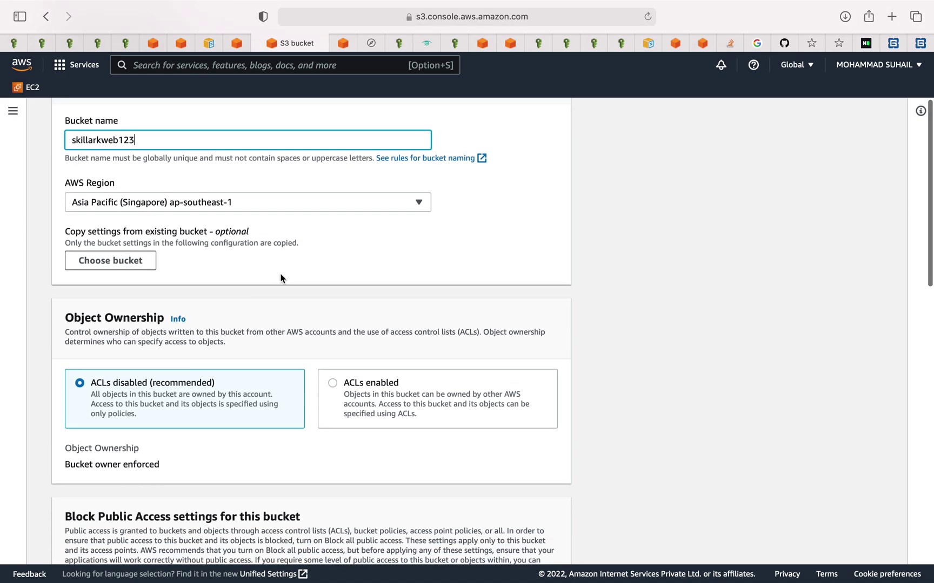
click(374, 400)
scroll(369, 400, down, 5)
scroll(369, 400, down, 6)
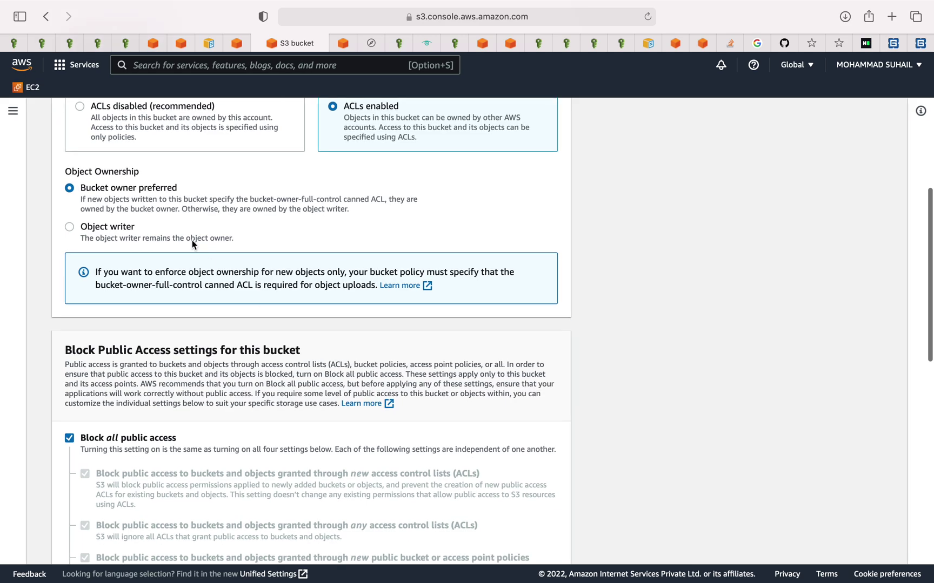
scroll(191, 240, down, 4)
click(76, 341)
scroll(137, 333, down, 5)
scroll(138, 329, down, 5)
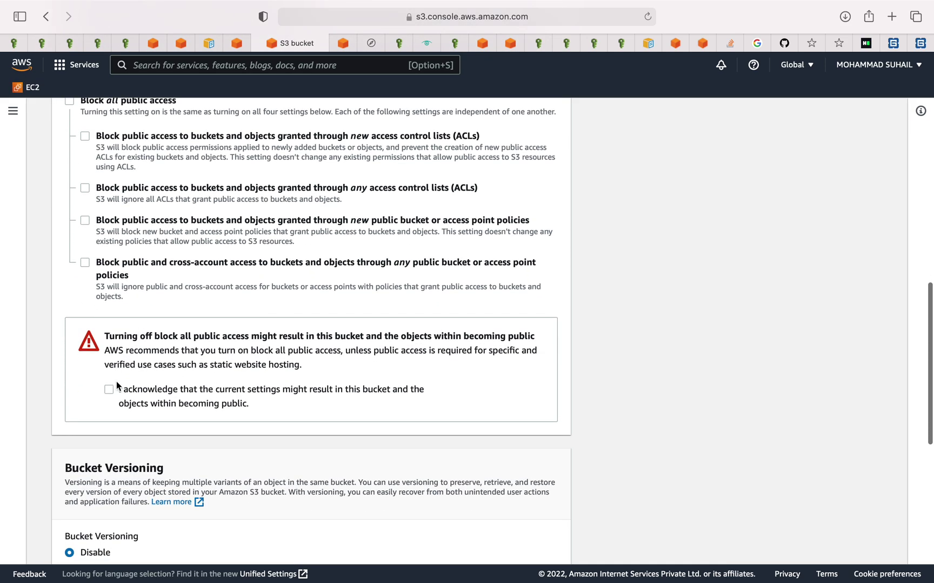
click(108, 393)
Create the bucket with the remaining default settings and dismiss the success notification.
scroll(212, 360, down, 10)
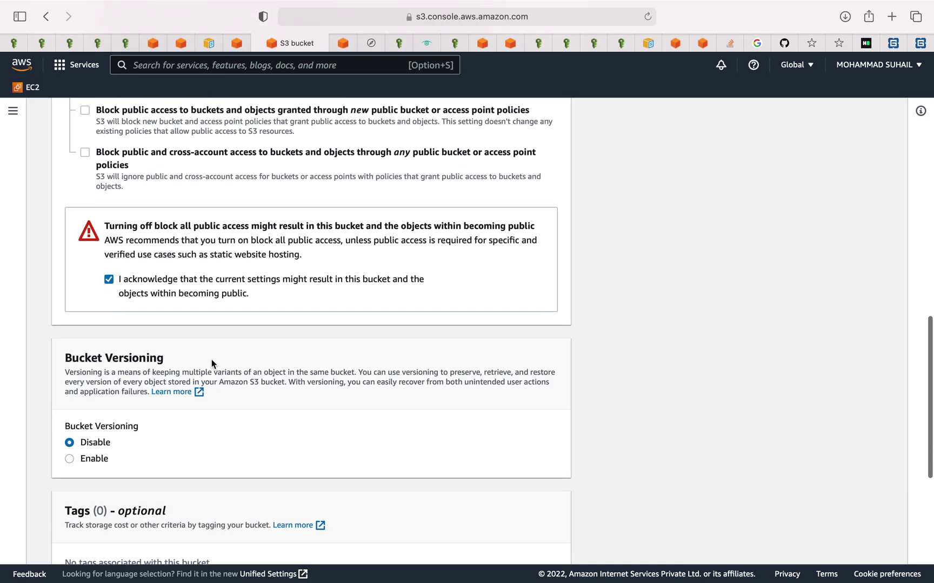
scroll(211, 360, down, 10)
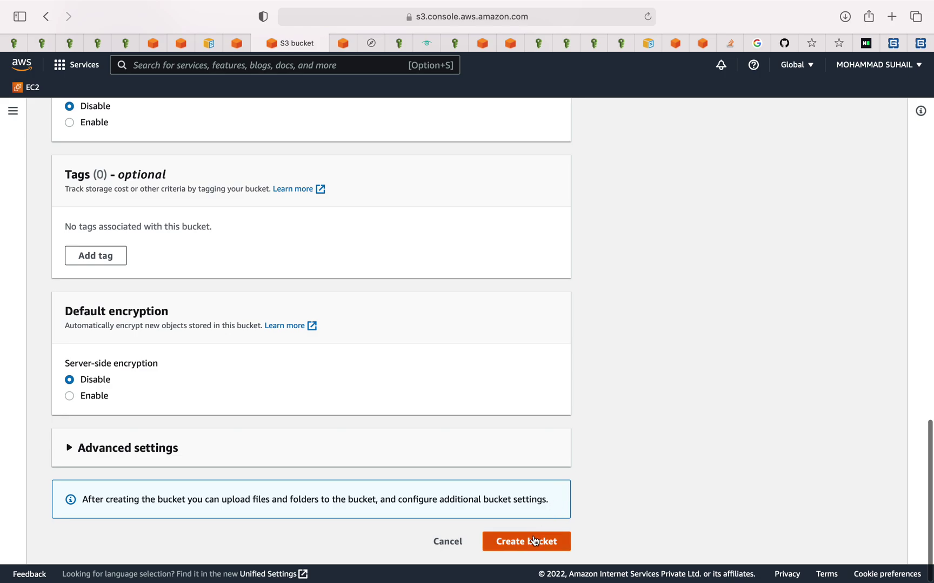
click(532, 542)
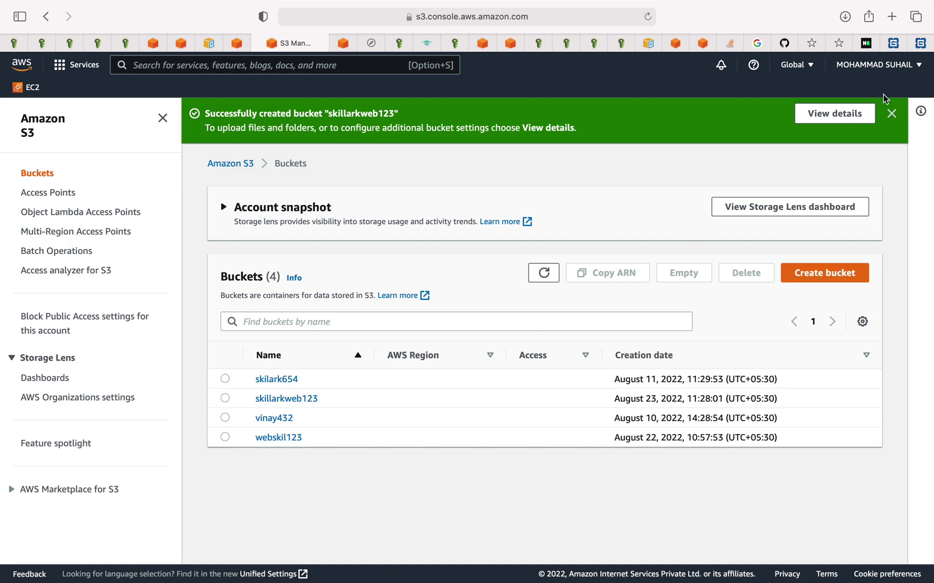
click(892, 115)
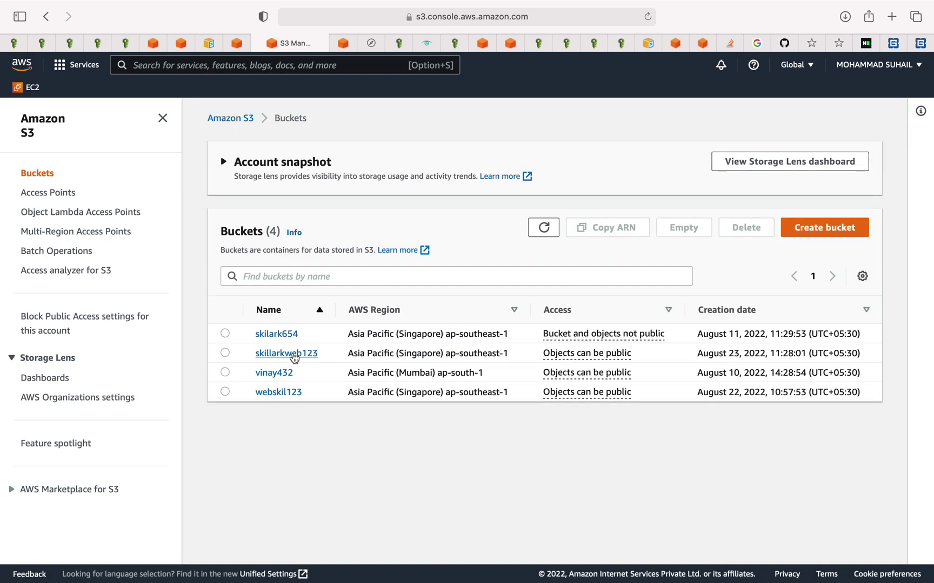
Open the static website hosting settings of the skillarkweb123 bucket for editing.
click(225, 354)
click(284, 354)
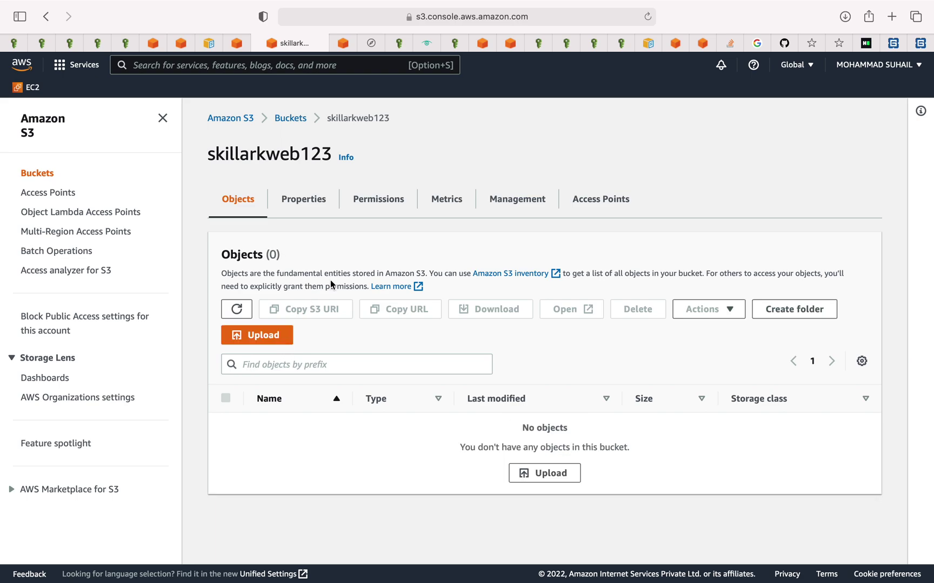
click(292, 215)
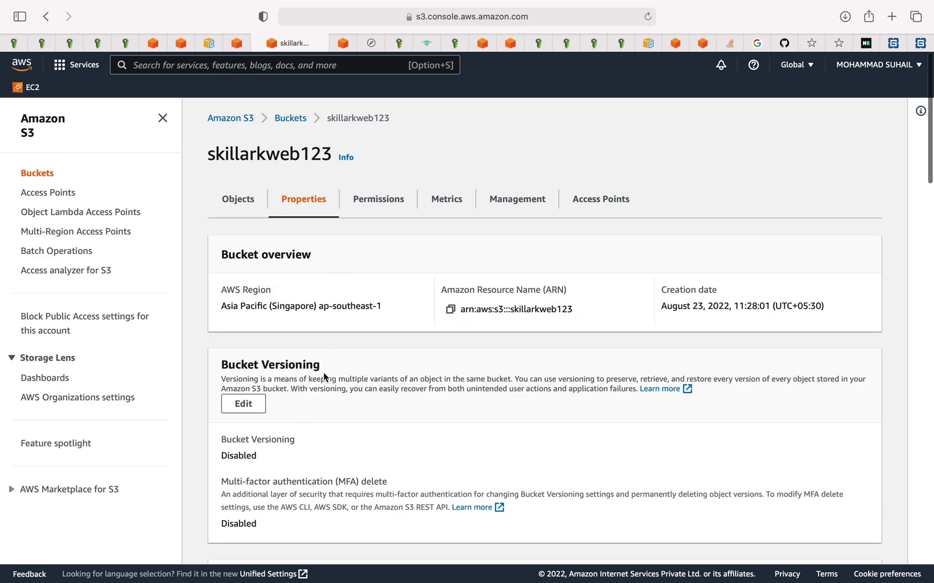
scroll(323, 377, down, 15)
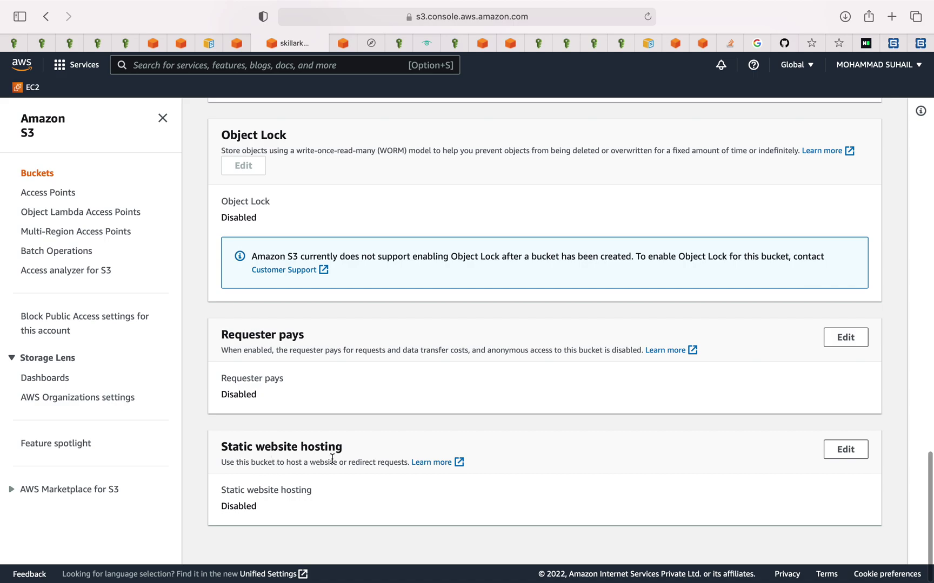
click(845, 451)
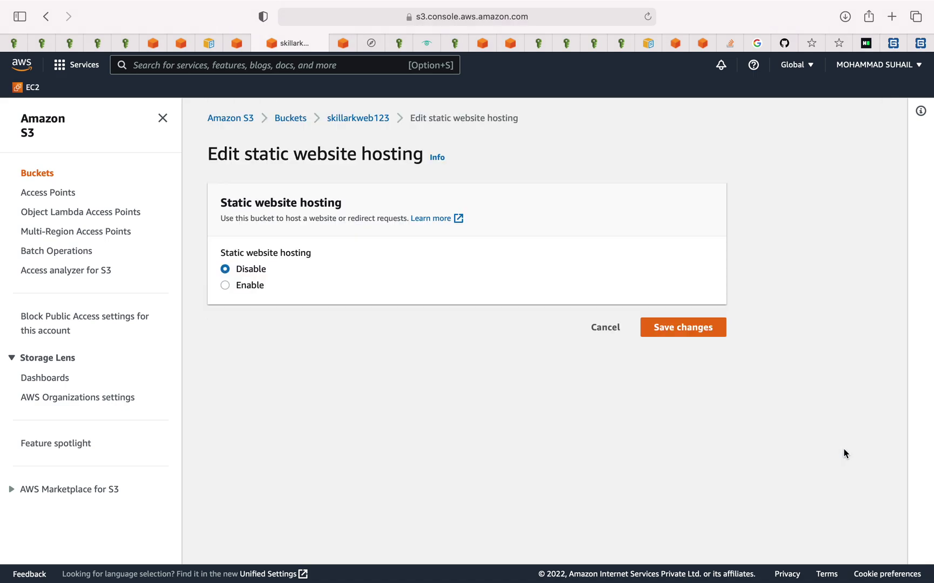
Enable static website hosting with index.html as the index document, save the changes and dismiss the notification.
click(224, 286)
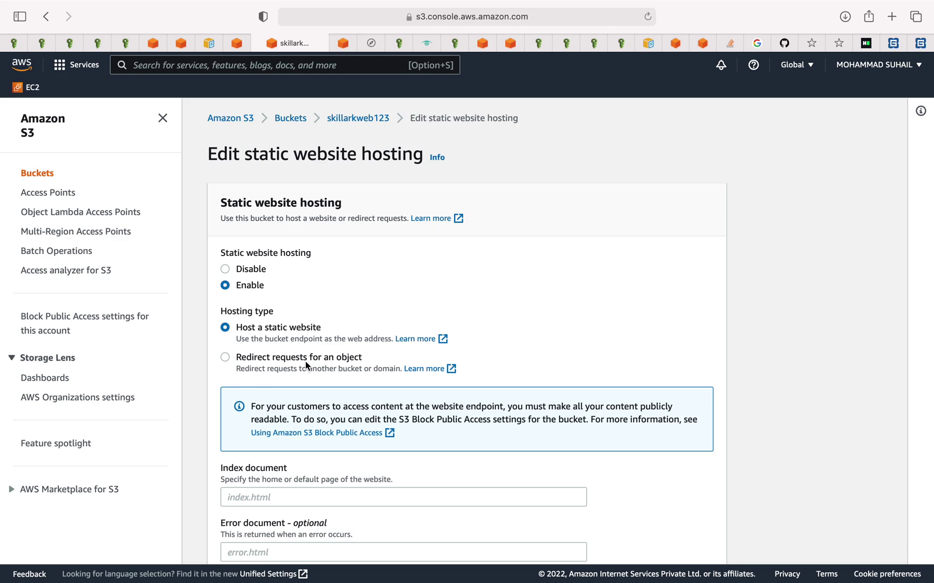
scroll(347, 372, down, 3)
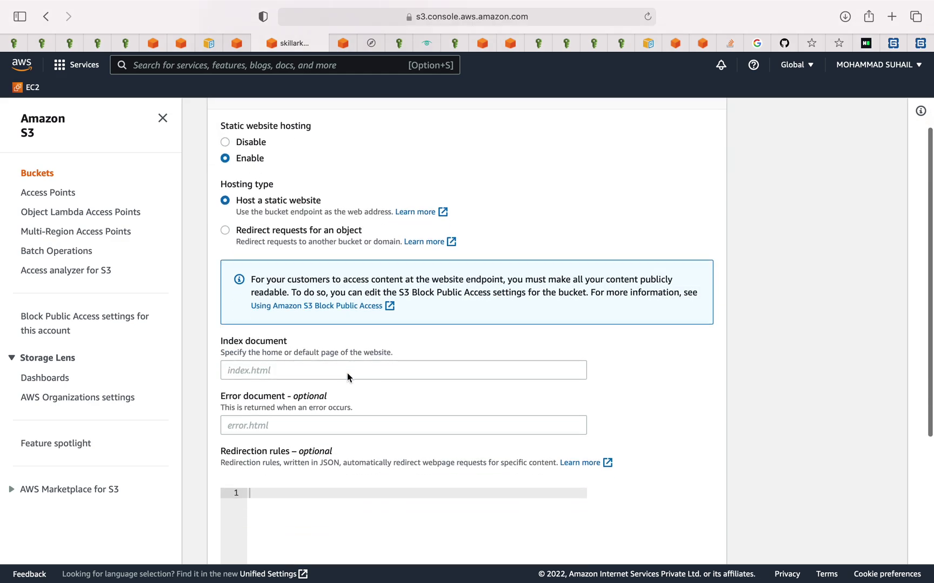
click(254, 369)
text(inde)
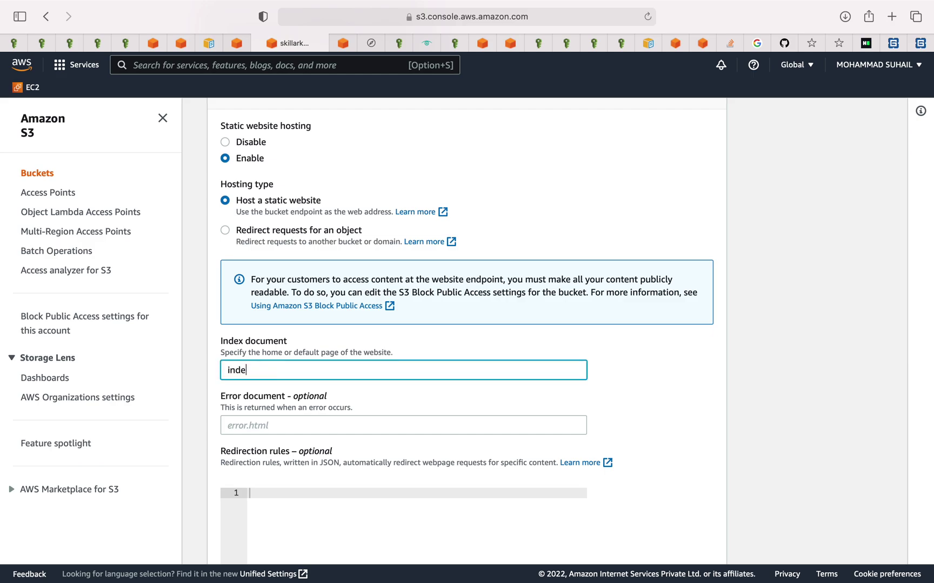
text(x.html)
scroll(466, 324, down, 4)
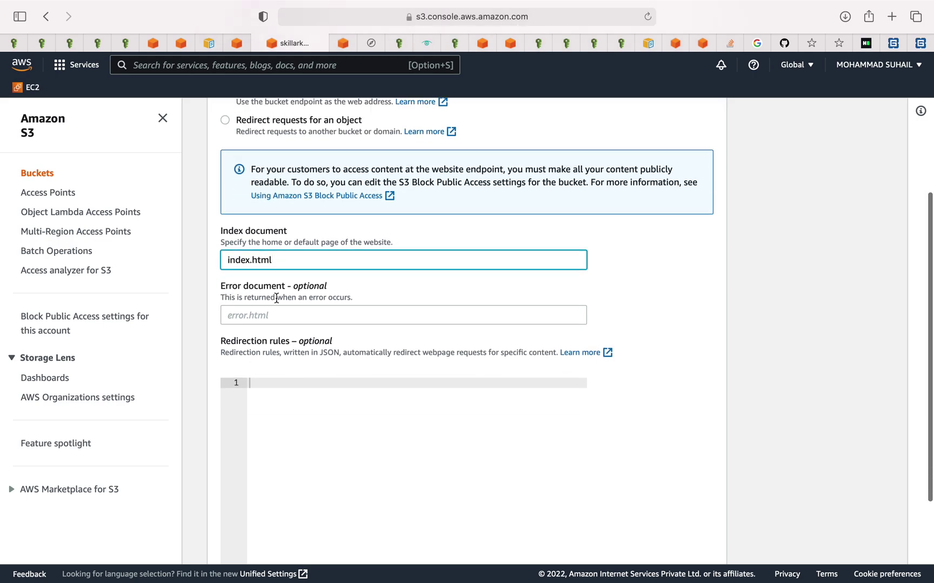
scroll(275, 298, down, 5)
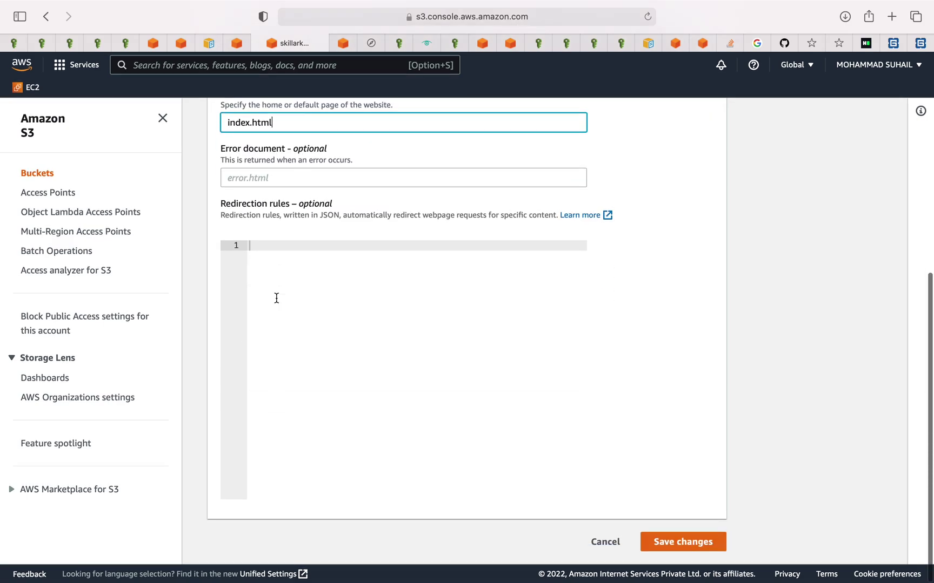
click(681, 542)
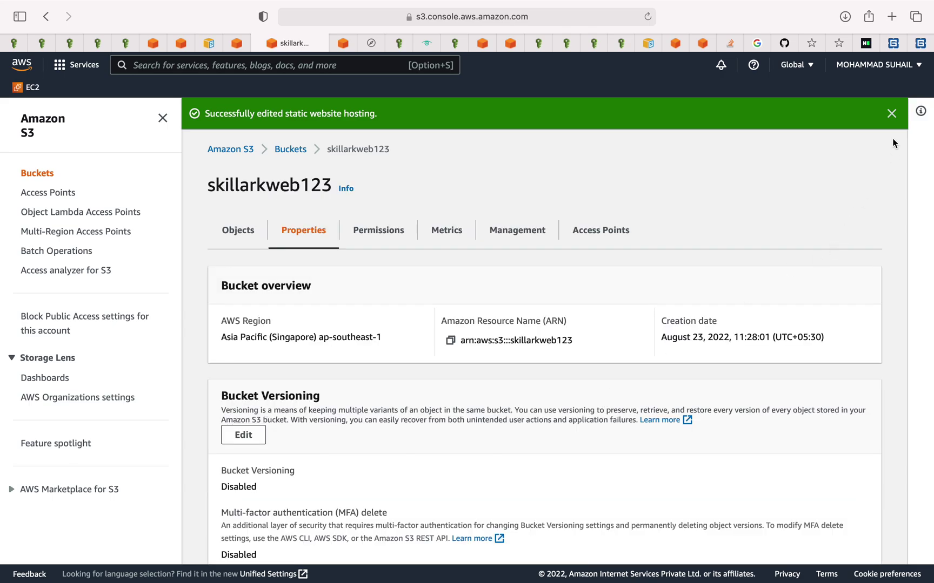
click(891, 113)
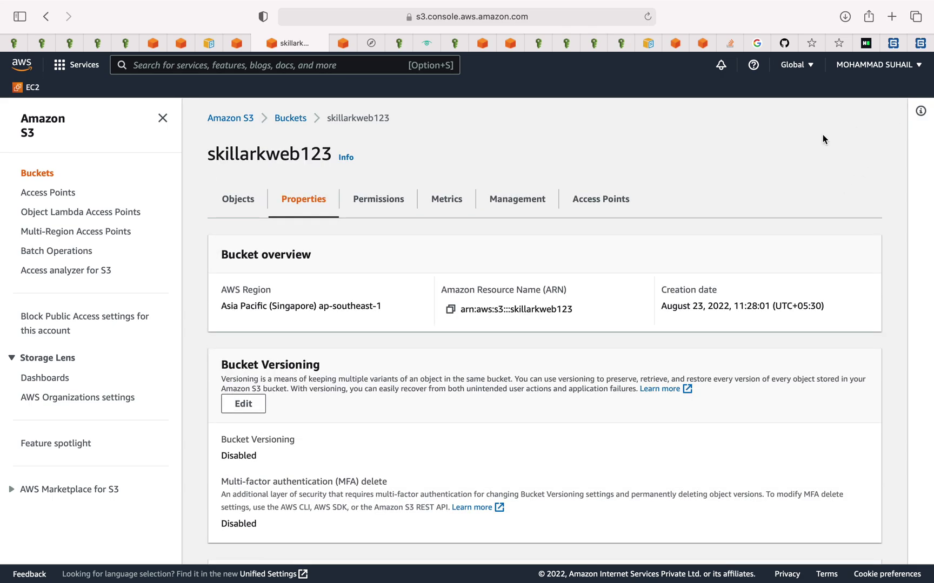
Open the upload page for the skillarkweb123 bucket and take the browser window out of full screen.
click(239, 200)
click(554, 483)
scroll(413, 374, down, 3)
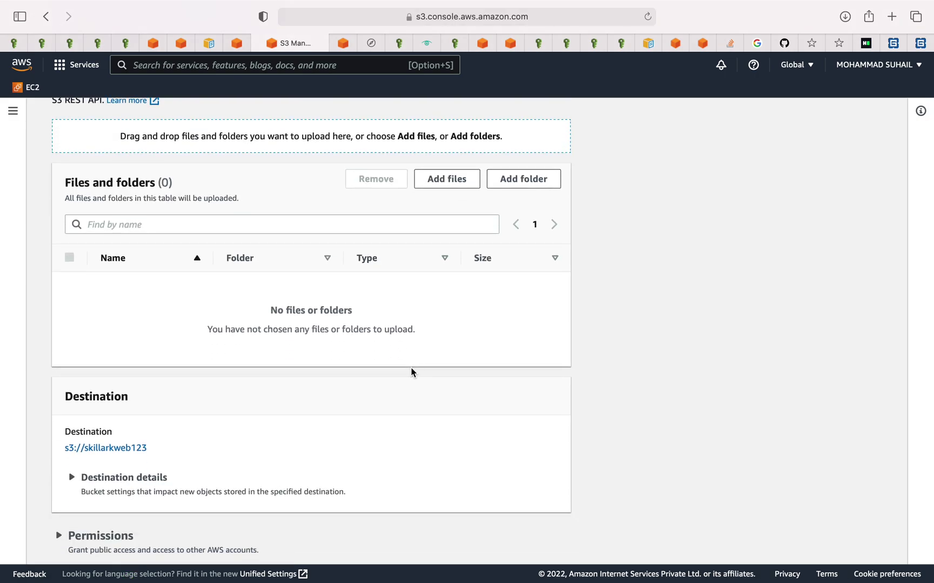
scroll(411, 371, up, 3)
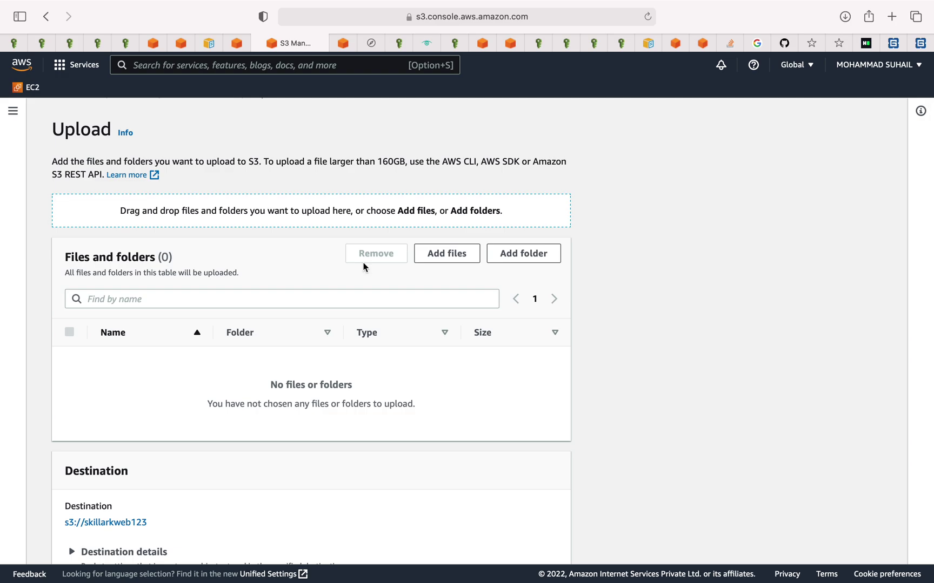
mouse_move(56, 4)
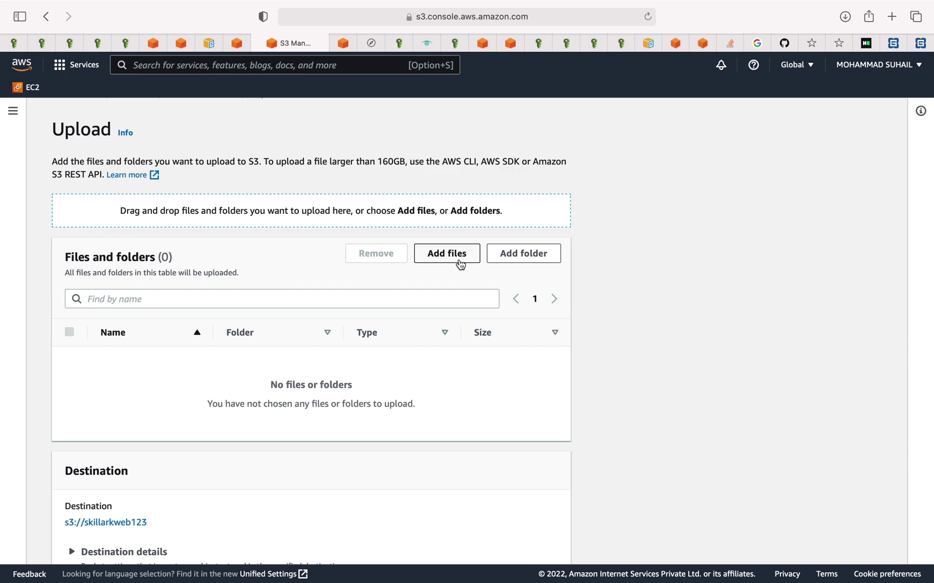
mouse_move(298, 3)
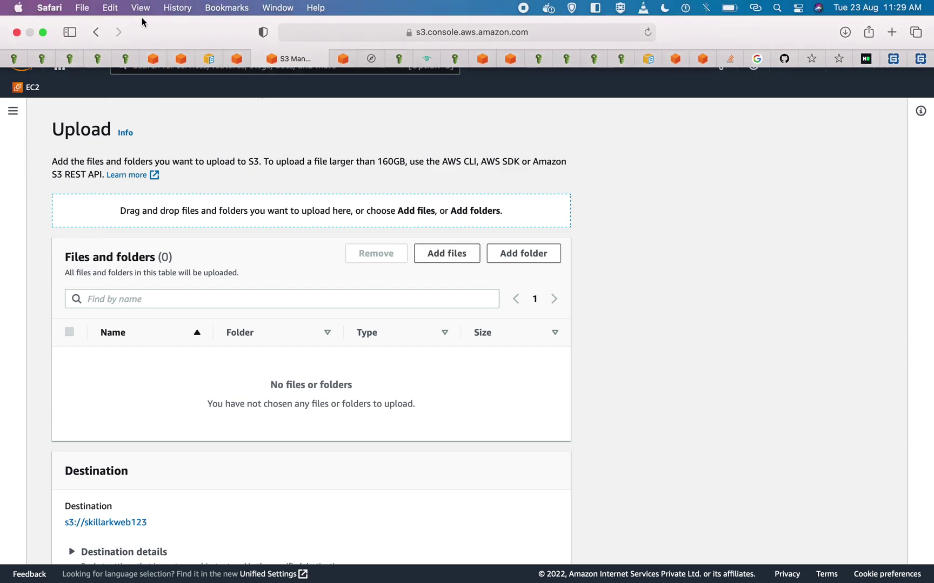
click(44, 34)
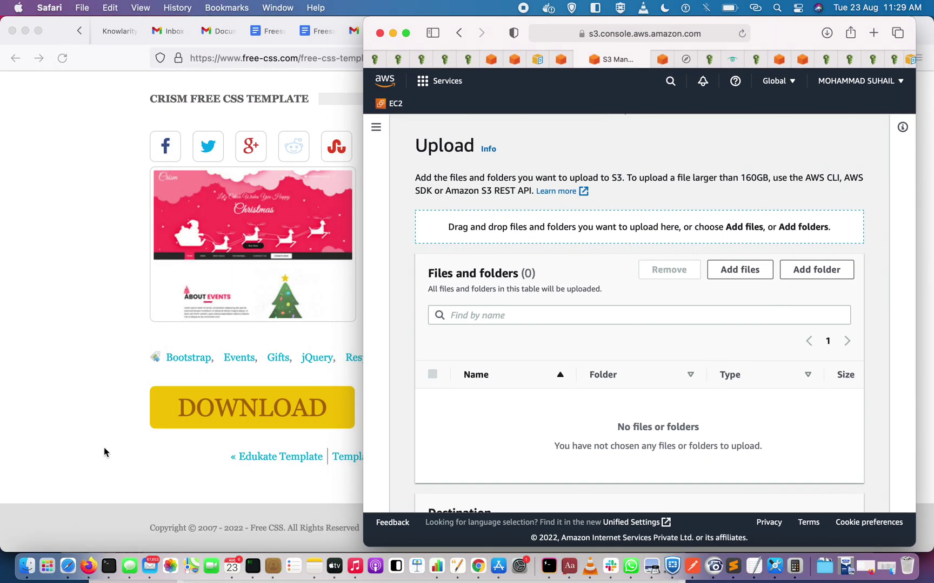
Add all files and folders inside the html folder in Finder's Downloads to the S3 upload list.
click(26, 567)
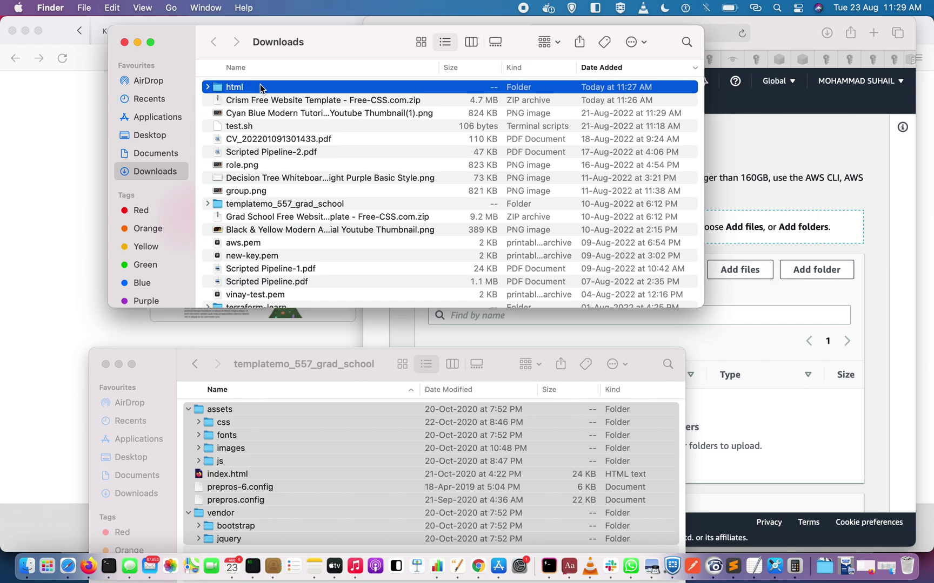
click(206, 87)
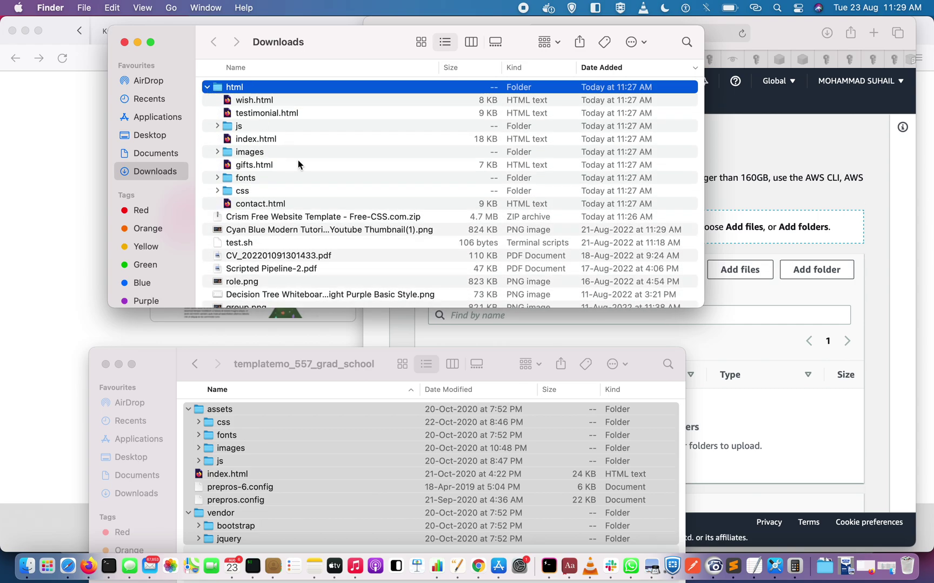
click(306, 207)
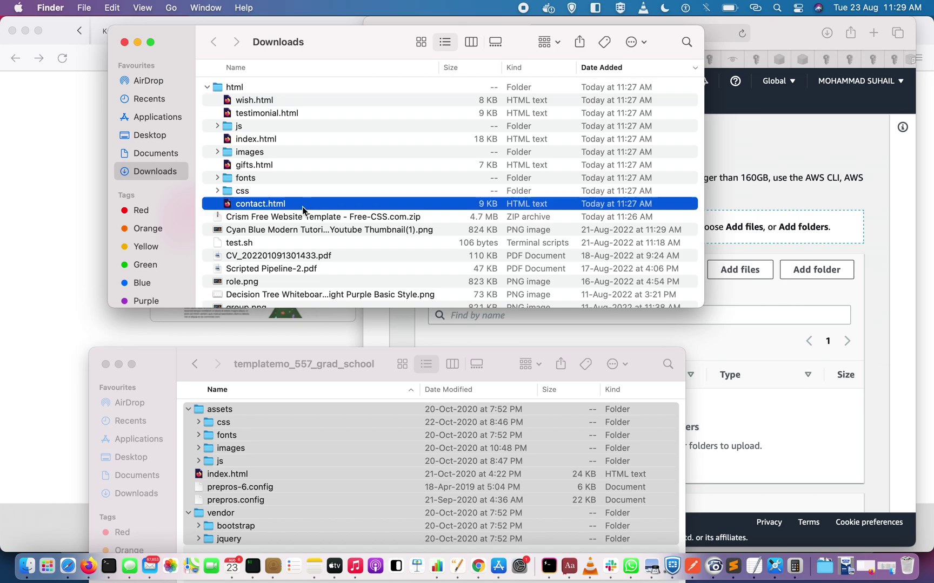
shift+click(281, 184)
drag(281, 184, 249, 100)
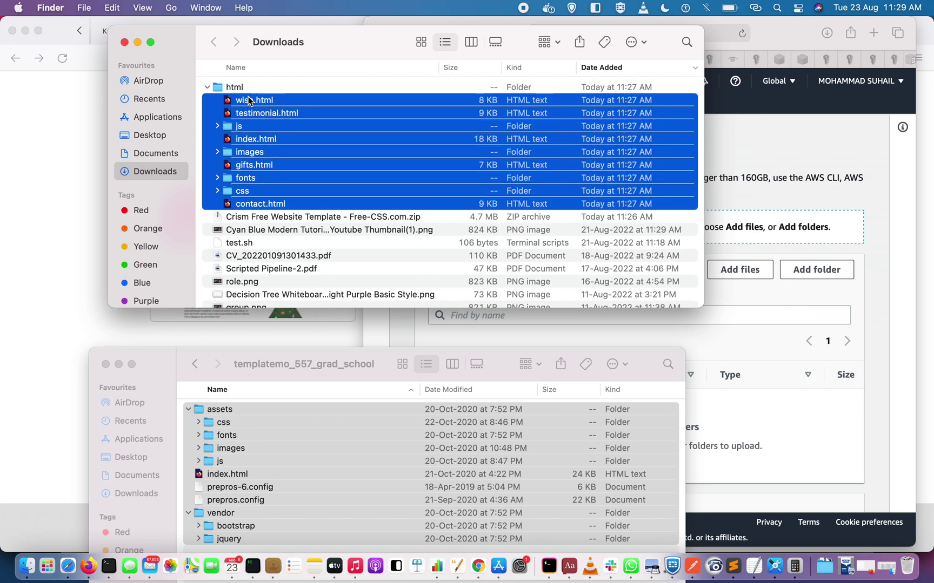
drag(298, 136, 713, 354)
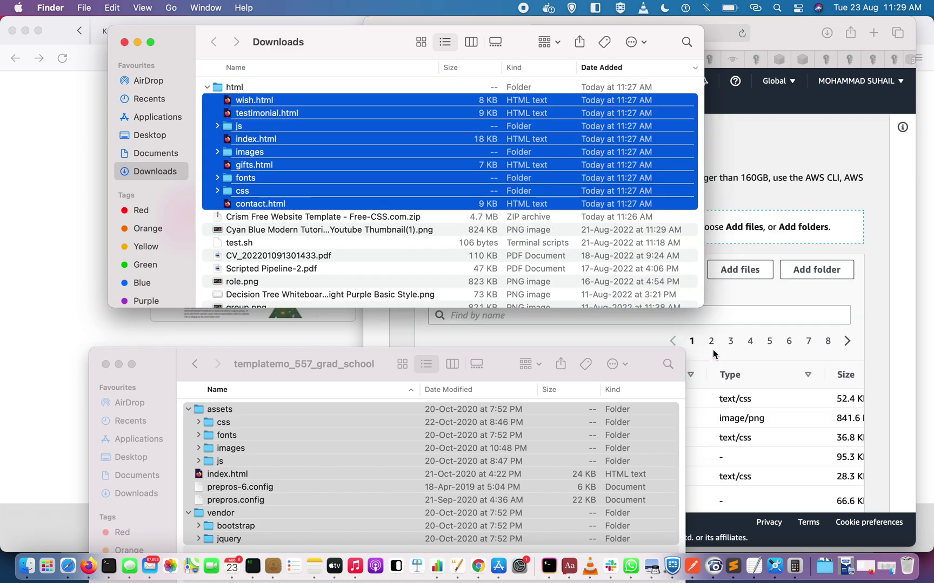
Return the S3 upload page in Safari to full screen and start uploading the listed website files.
click(58, 308)
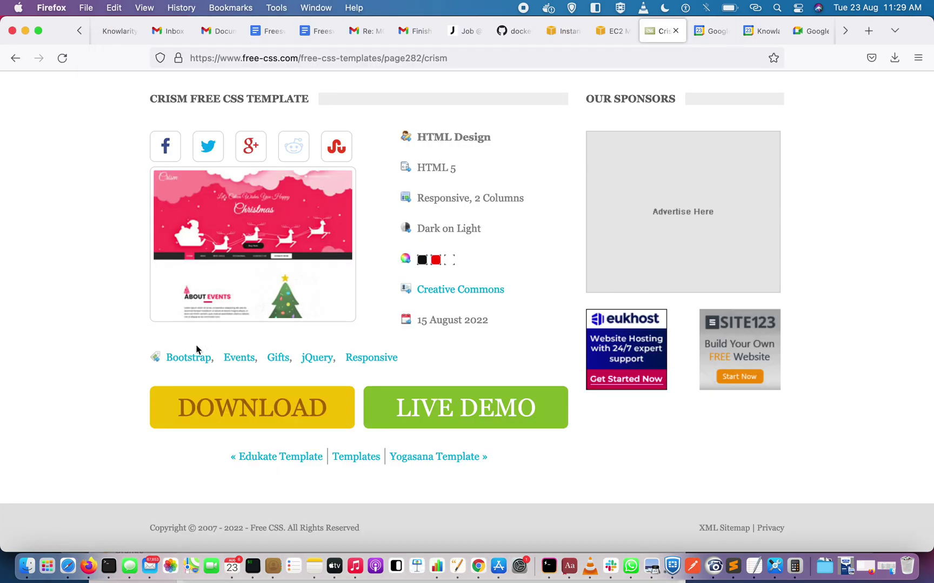
click(68, 565)
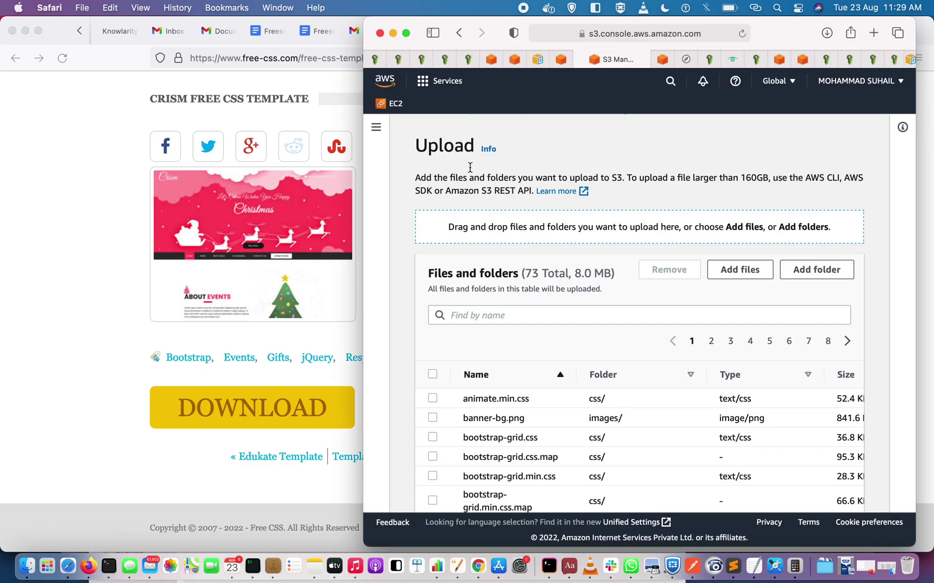
click(406, 34)
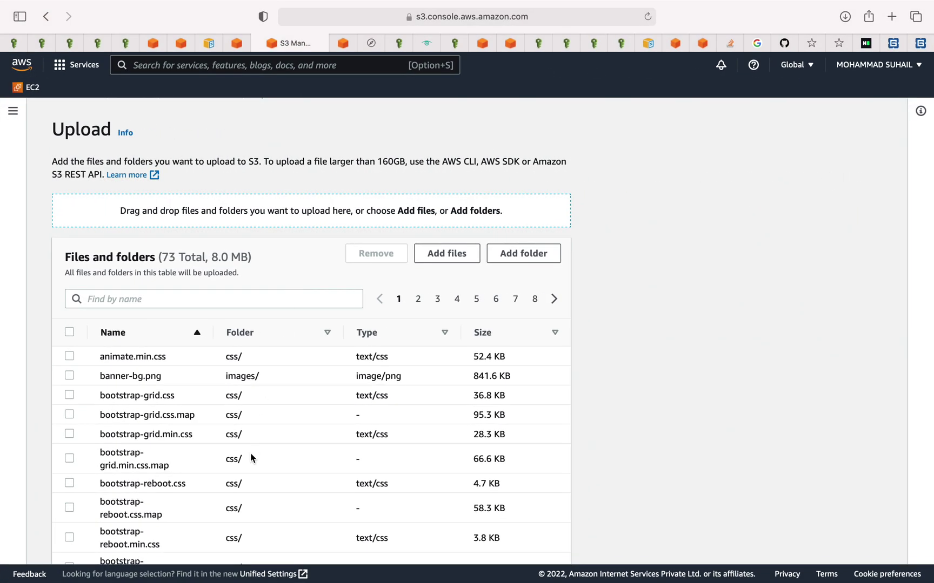
scroll(251, 454, down, 5)
scroll(250, 458, down, 3)
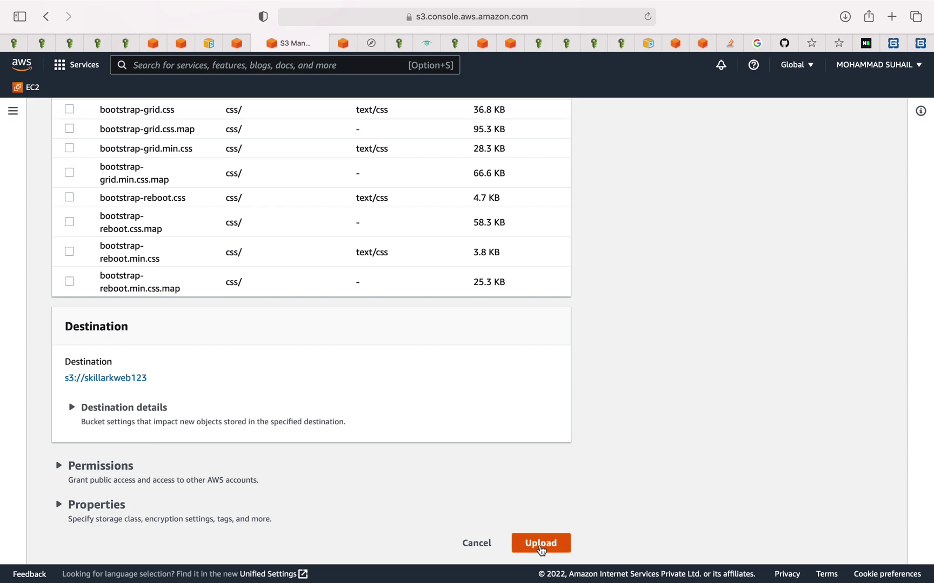
click(540, 544)
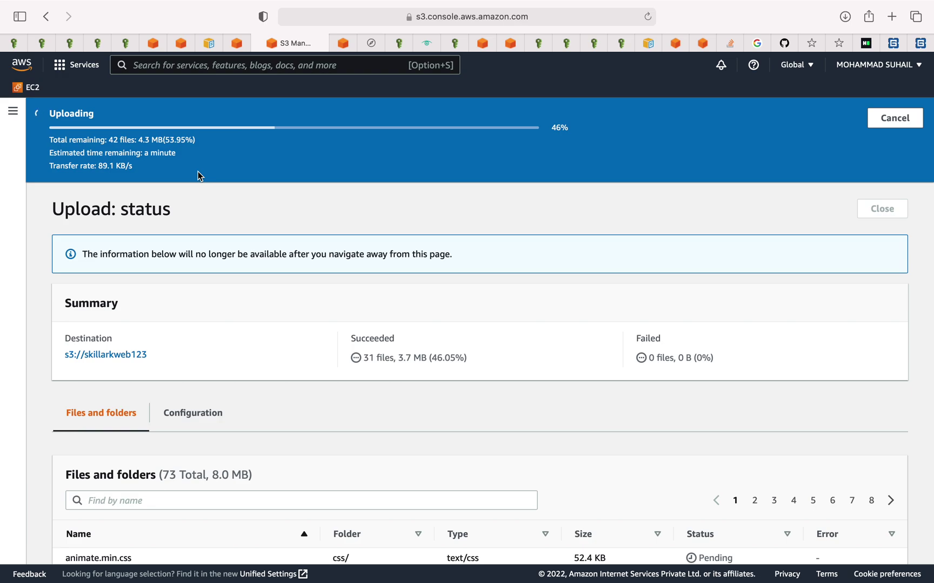
Monitor the upload progress and file statuses until the upload finishes, and close the status page.
scroll(423, 335, down, 5)
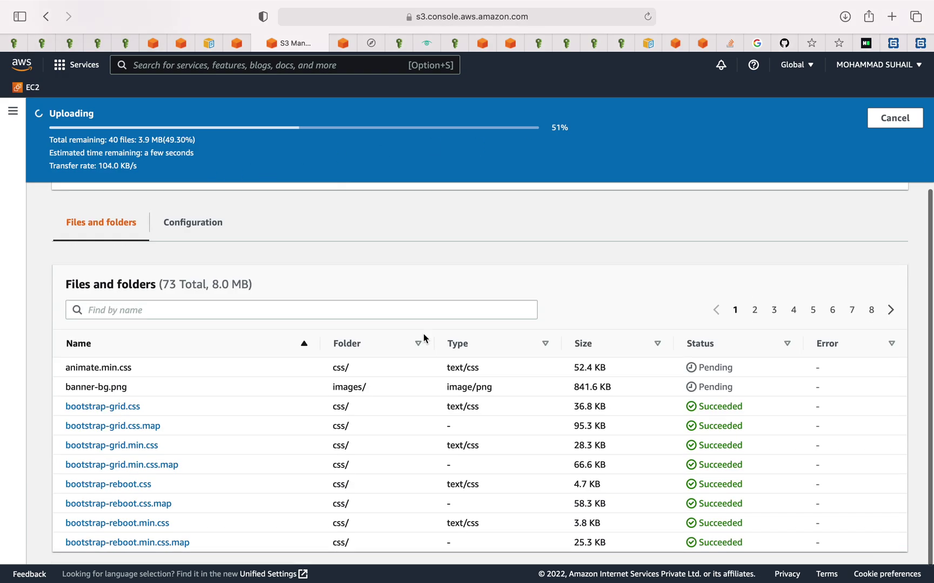
scroll(423, 335, down, 1)
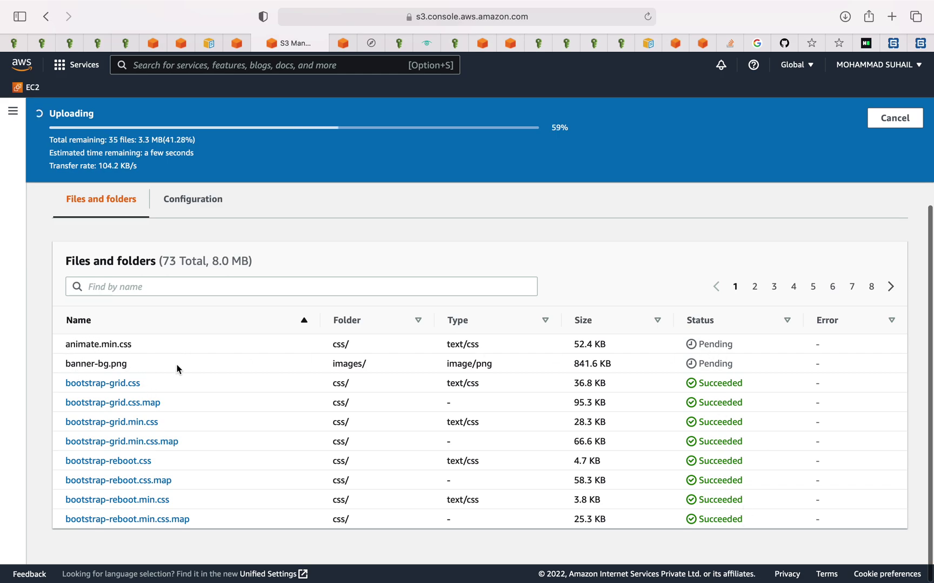
scroll(178, 366, up, 5)
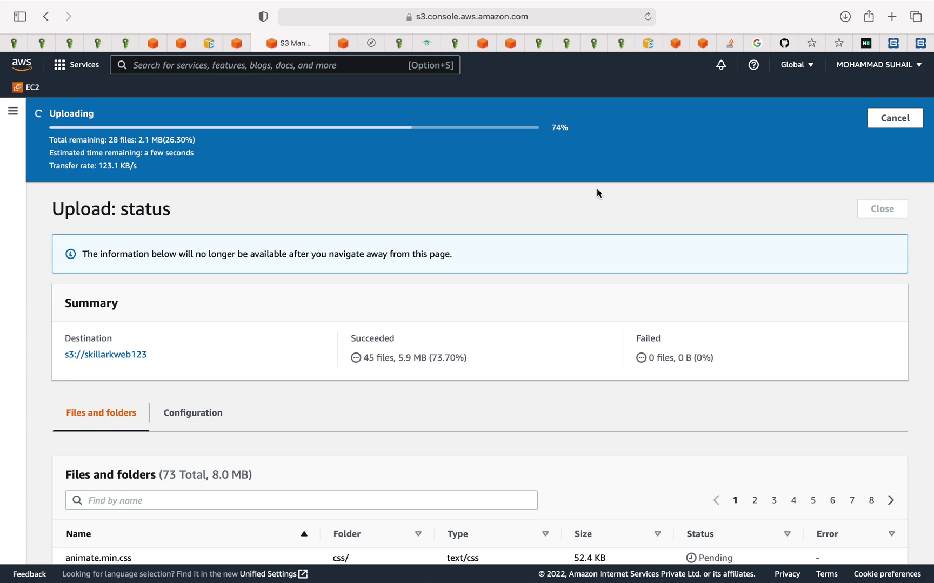
scroll(597, 189, down, 3)
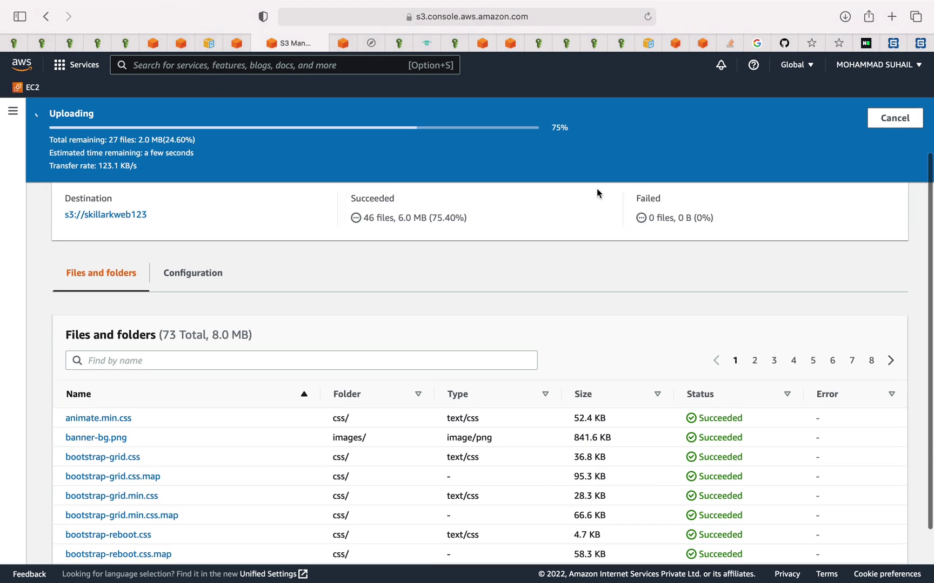
scroll(596, 192, up, 3)
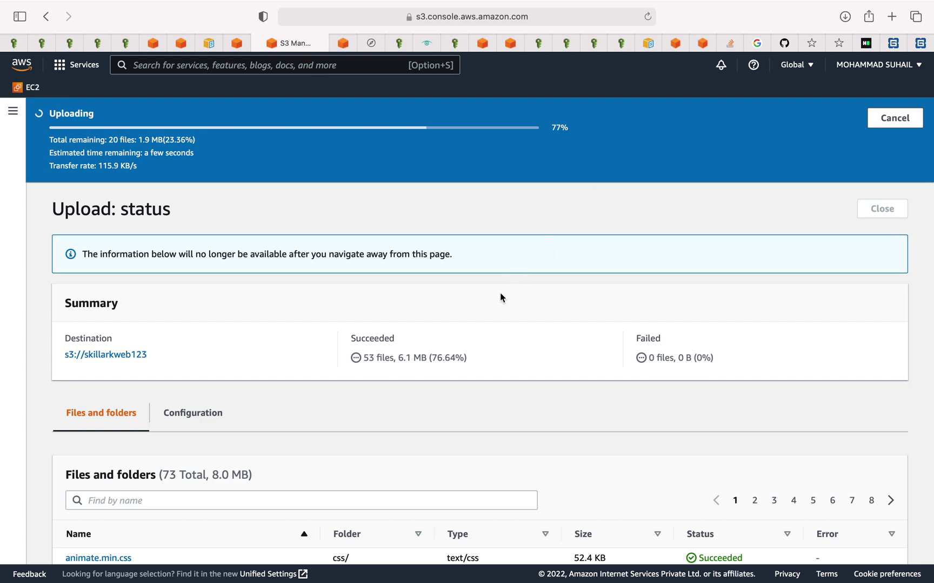
scroll(559, 295, down, 7)
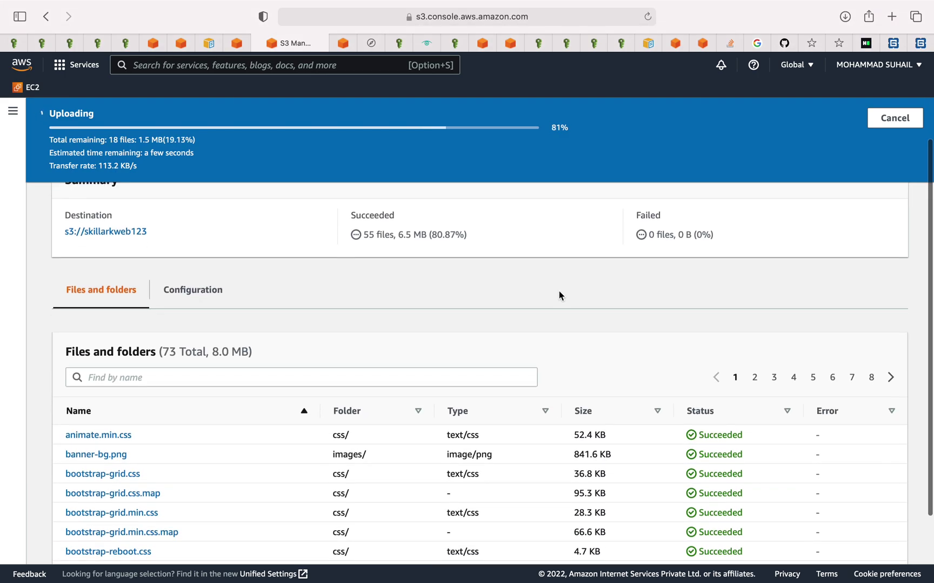
scroll(558, 291, up, 7)
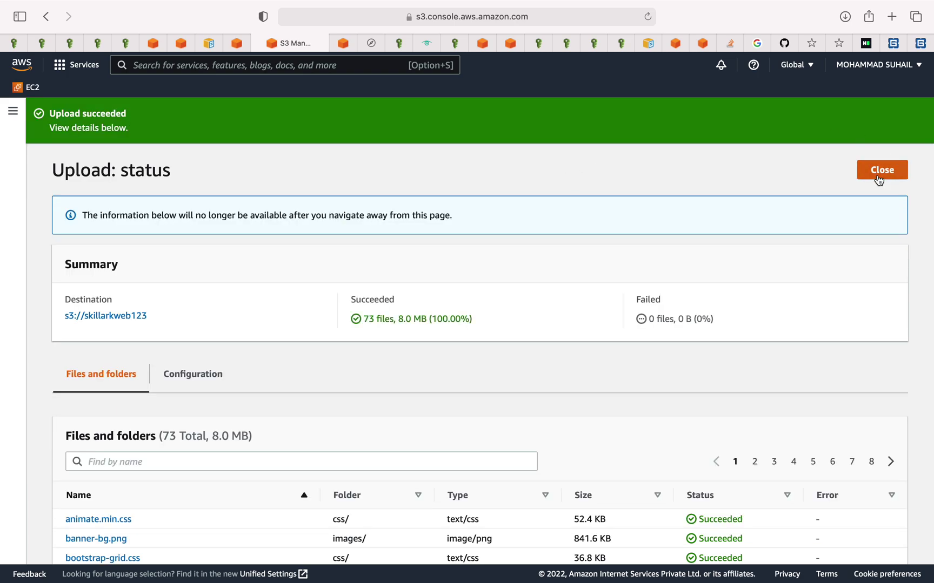
click(879, 181)
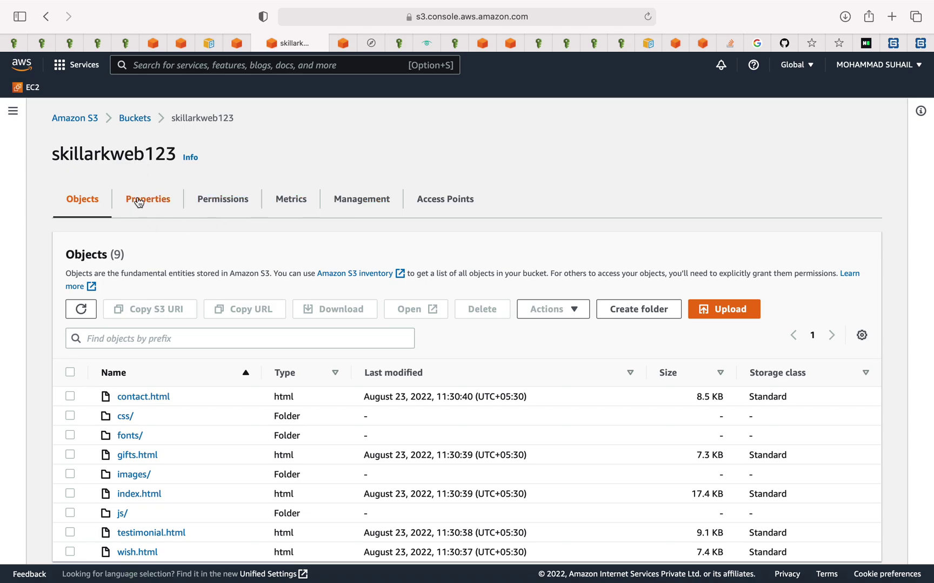
Copy the bucket website endpoint from the static website hosting section of the bucket's properties.
click(138, 202)
scroll(269, 382, down, 15)
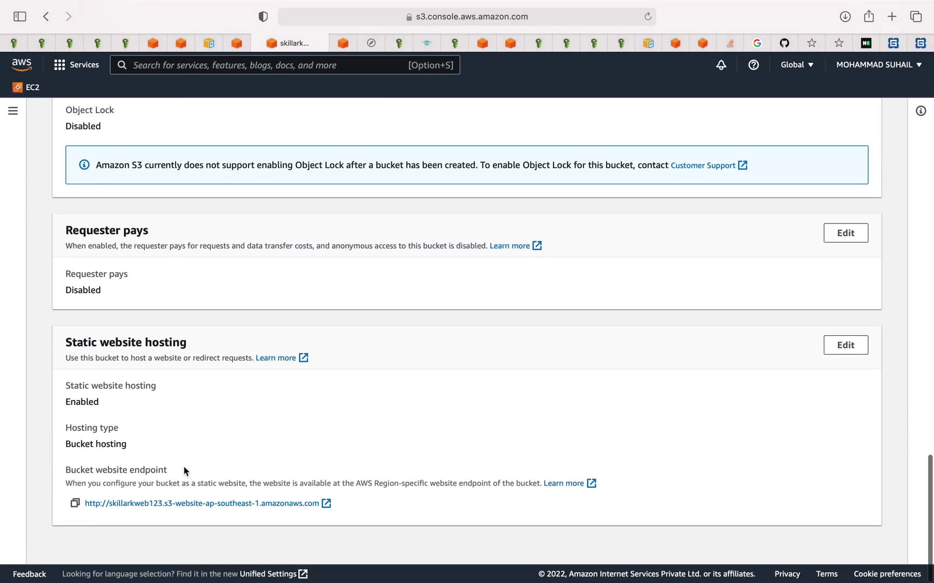
click(74, 505)
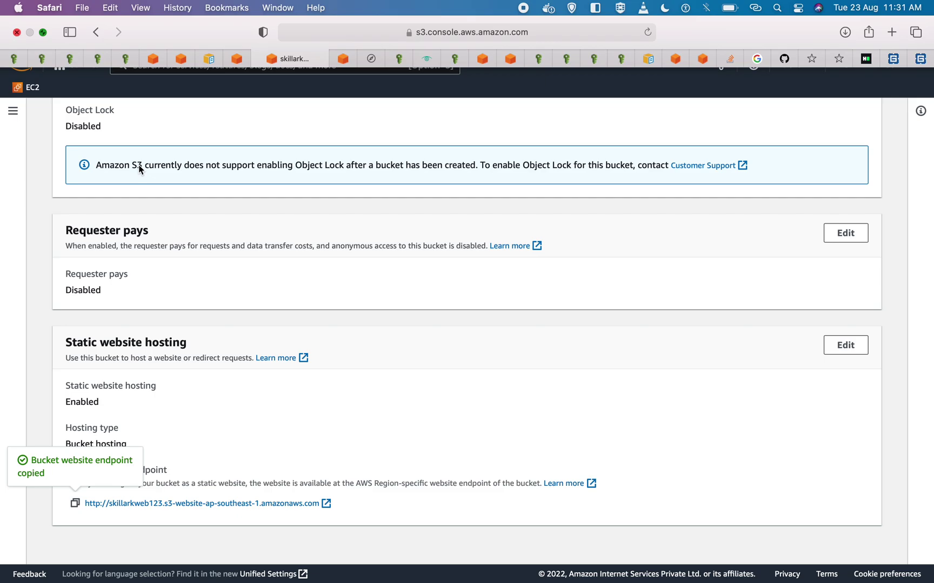
Switch to Firefox and load the copied bucket website endpoint in place of the template page.
key(ctrl+Left)
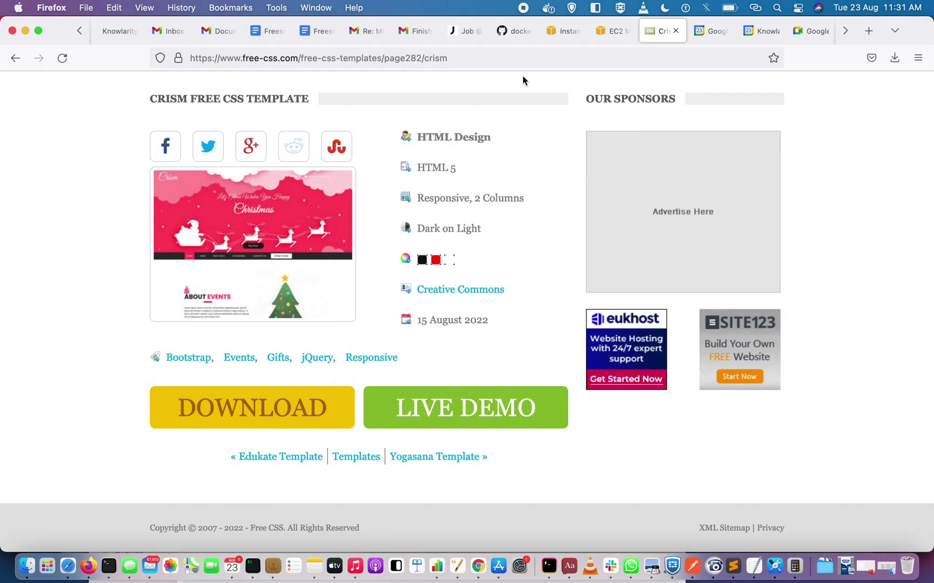
click(469, 58)
key(BackSpace)
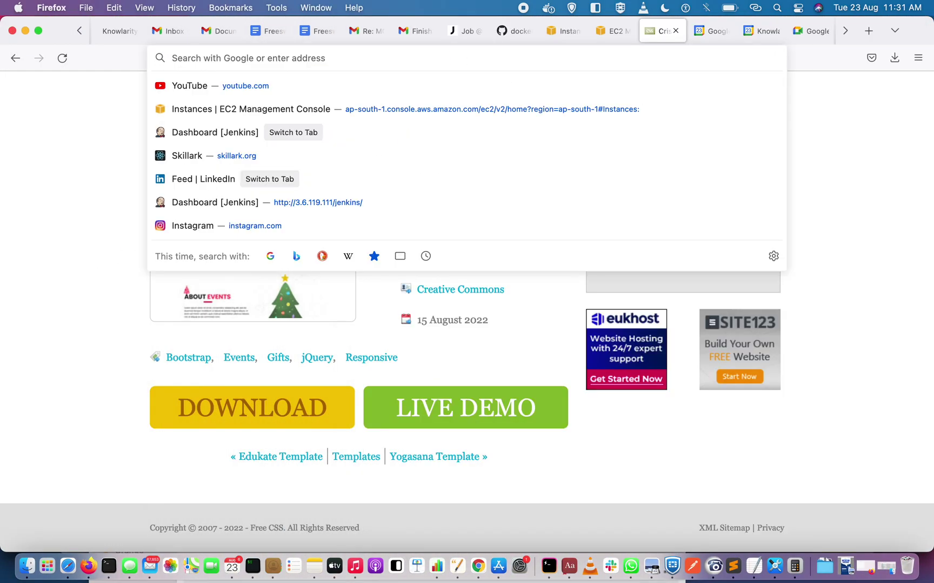
key(super+v)
key(Return)
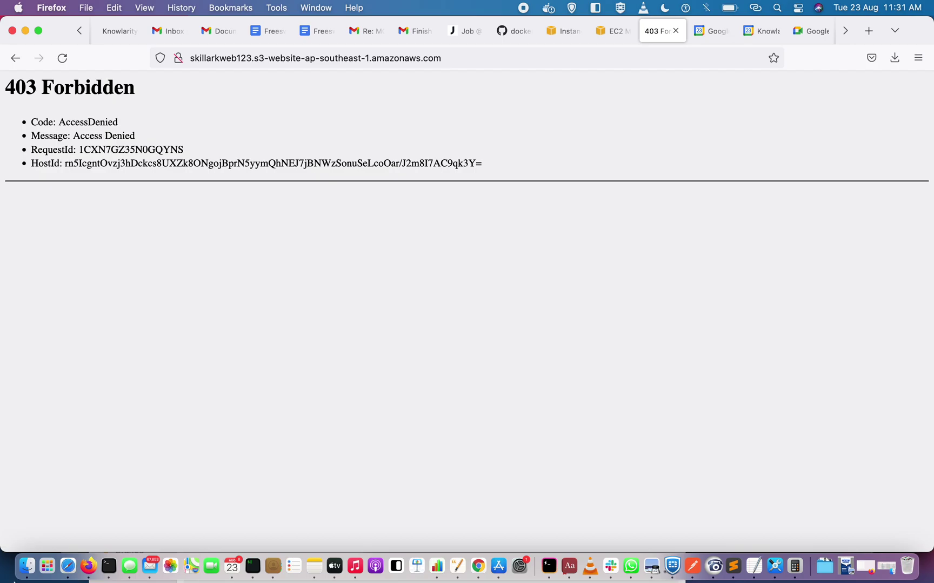
Switch back to the S3 console in Safari, make it full screen and show the bucket's object list.
click(67, 566)
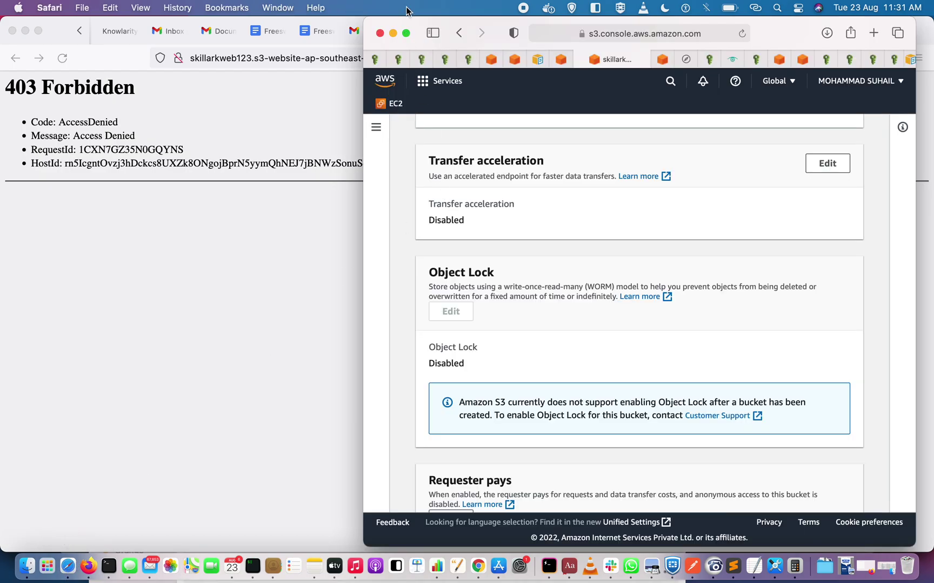
click(406, 33)
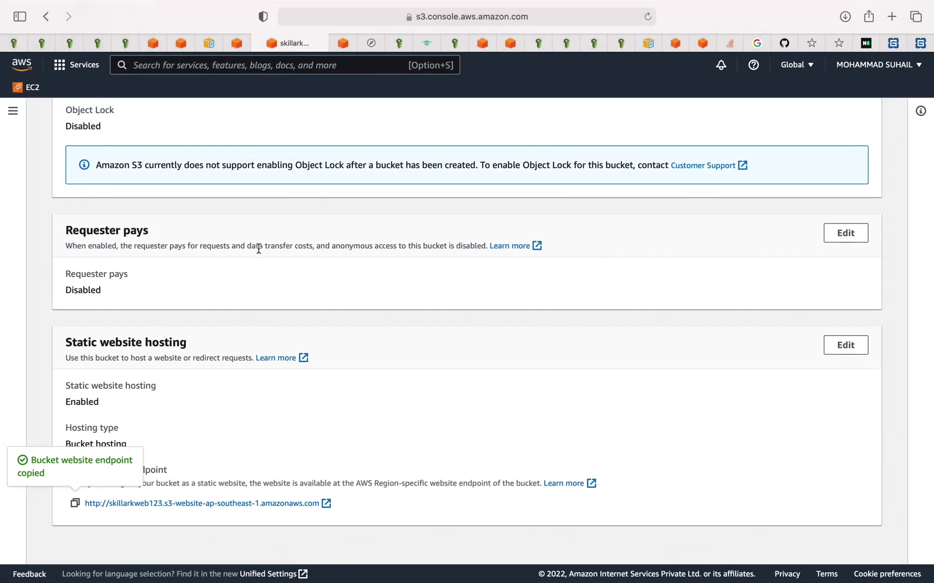
scroll(258, 248, up, 15)
scroll(163, 261, up, 10)
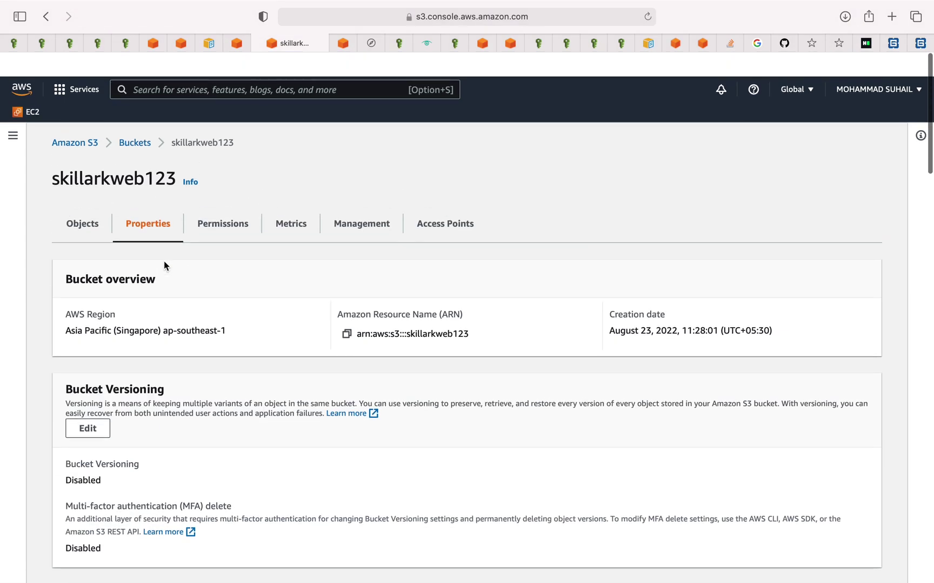
click(88, 204)
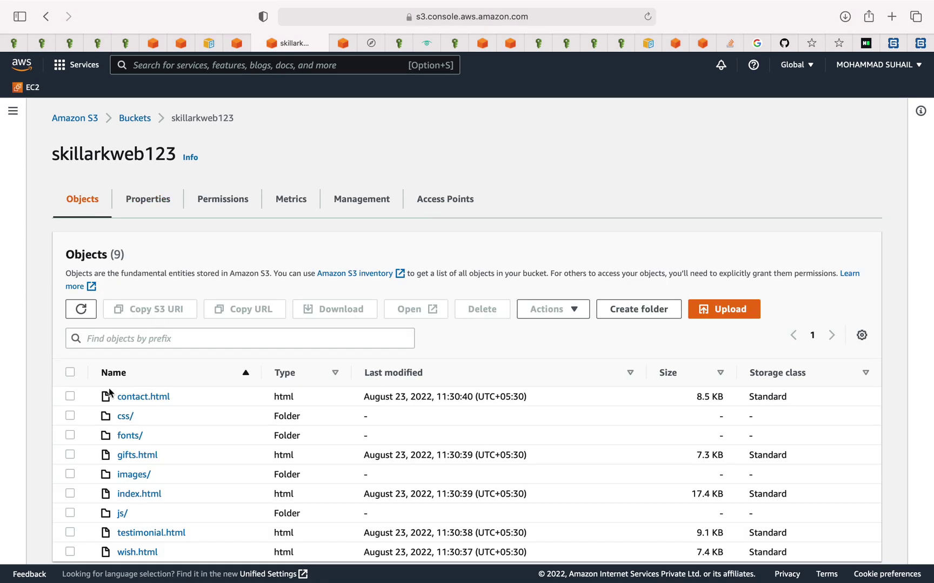
Make all files and folders in the skillarkweb123 bucket public using ACL, and dismiss the resulting notification.
click(69, 396)
click(70, 417)
scroll(70, 418, down, 1)
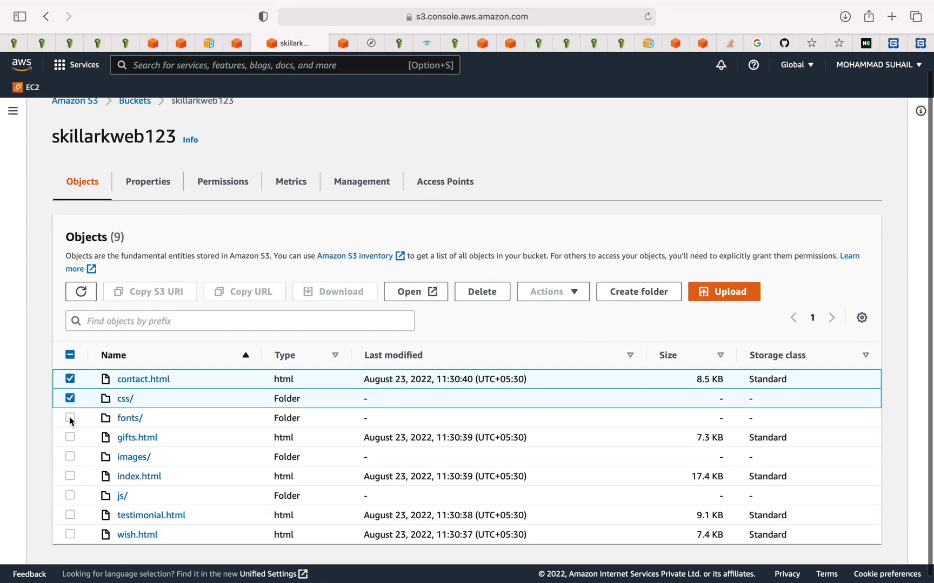
click(70, 414)
click(70, 431)
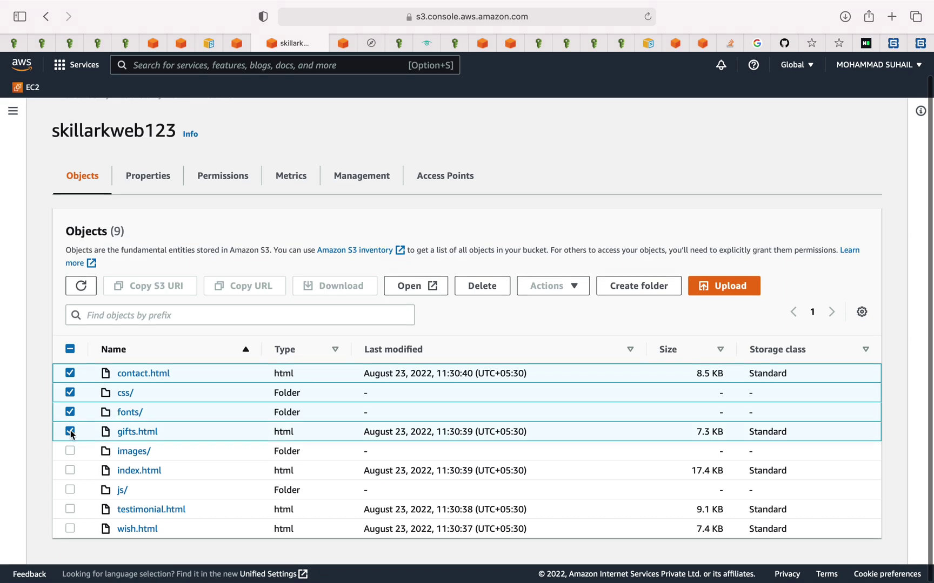
click(71, 450)
click(70, 470)
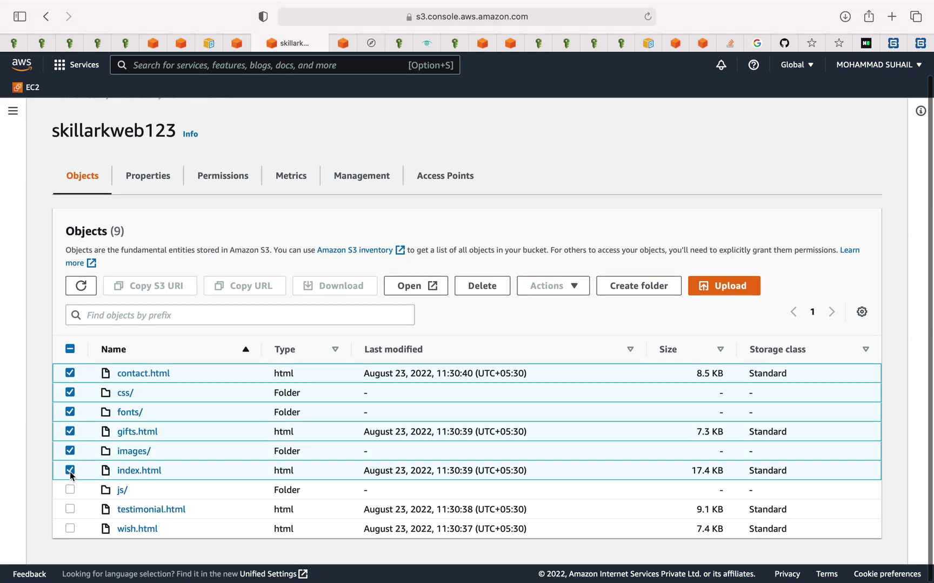
click(70, 490)
click(70, 509)
click(70, 528)
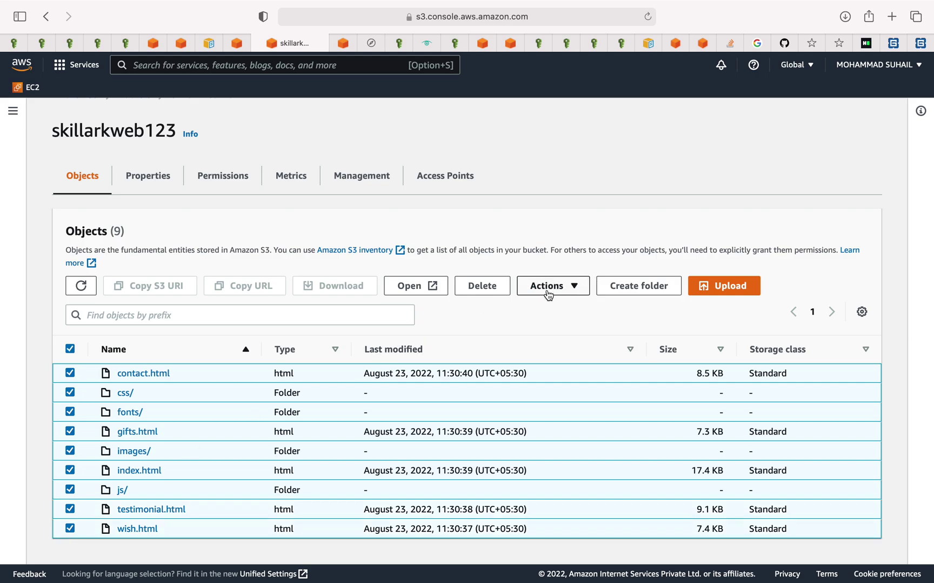
click(547, 290)
scroll(544, 440, down, 2)
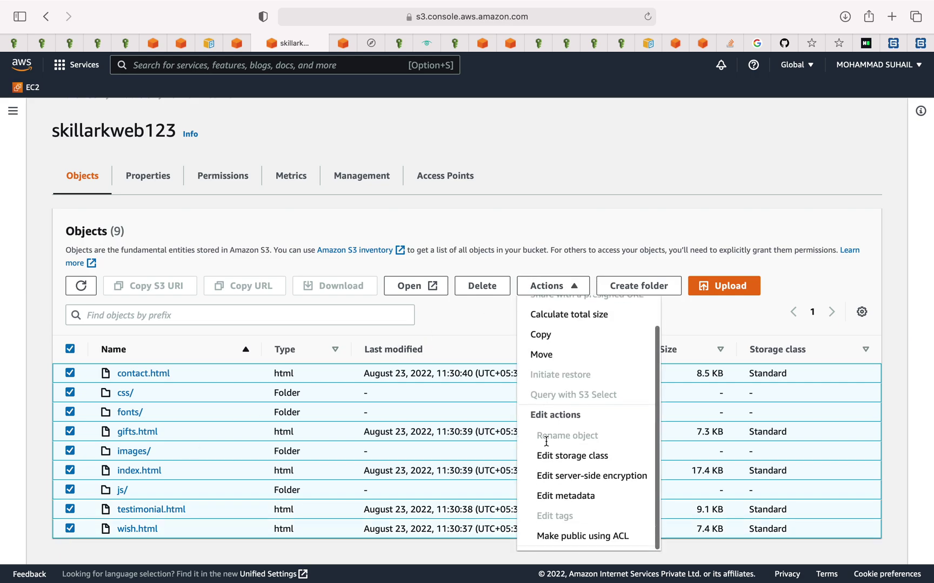
click(576, 541)
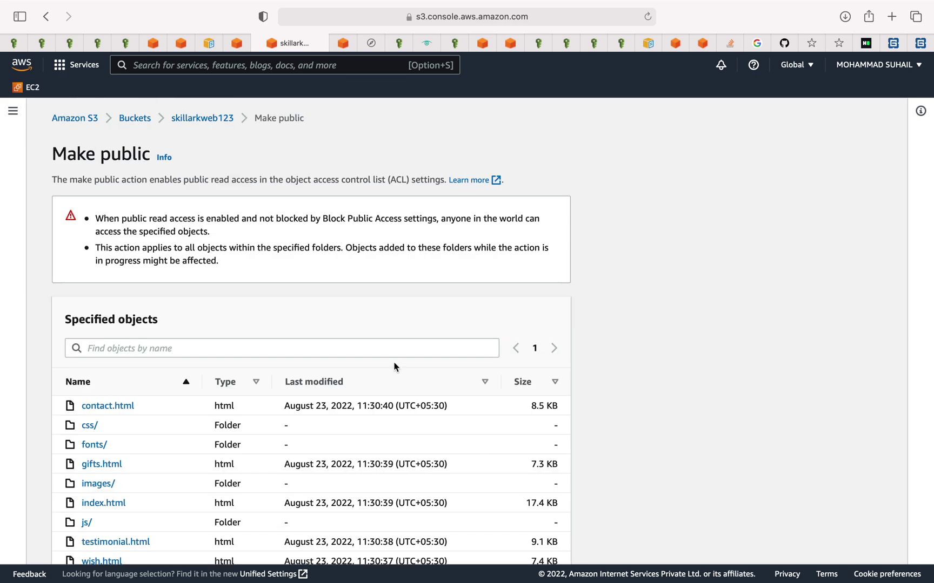
scroll(394, 367, down, 2)
click(528, 543)
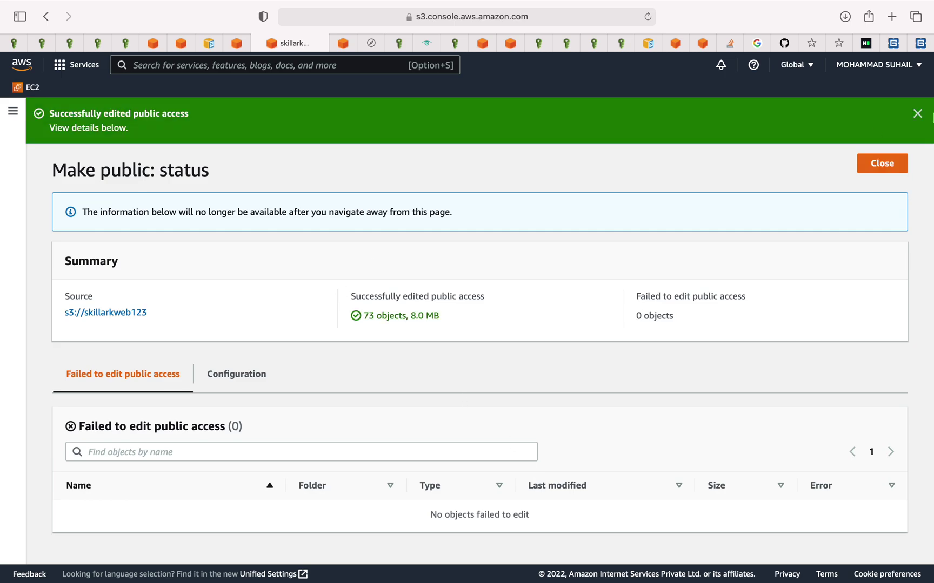
click(917, 113)
Leave the full-screen S3 console, switch to Firefox and reload the bucket website endpoint page.
mouse_move(322, 1)
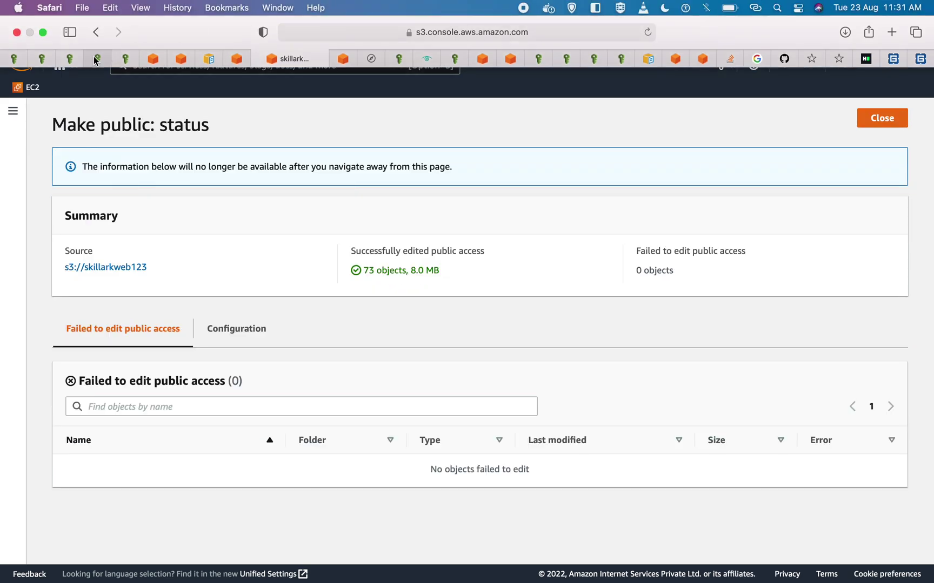
click(47, 36)
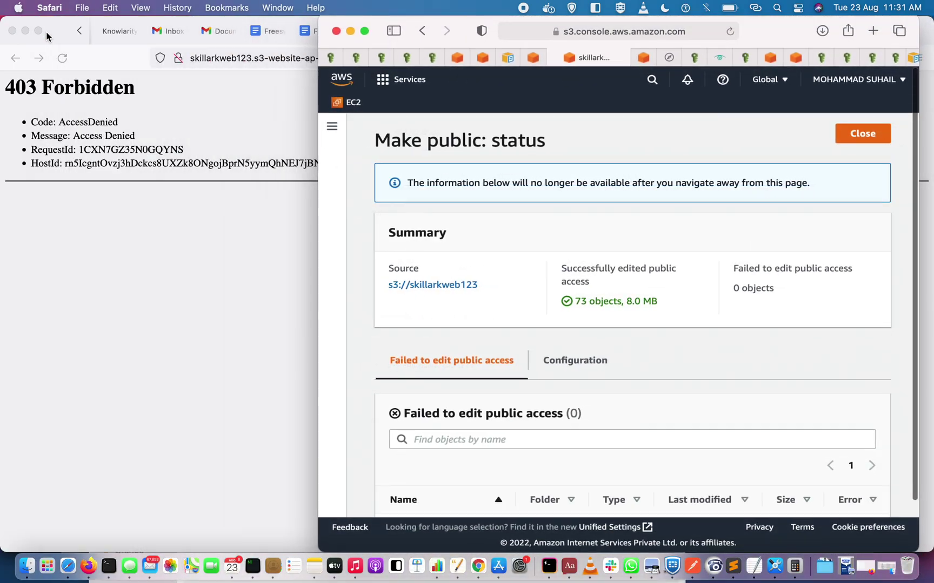
click(188, 384)
click(62, 58)
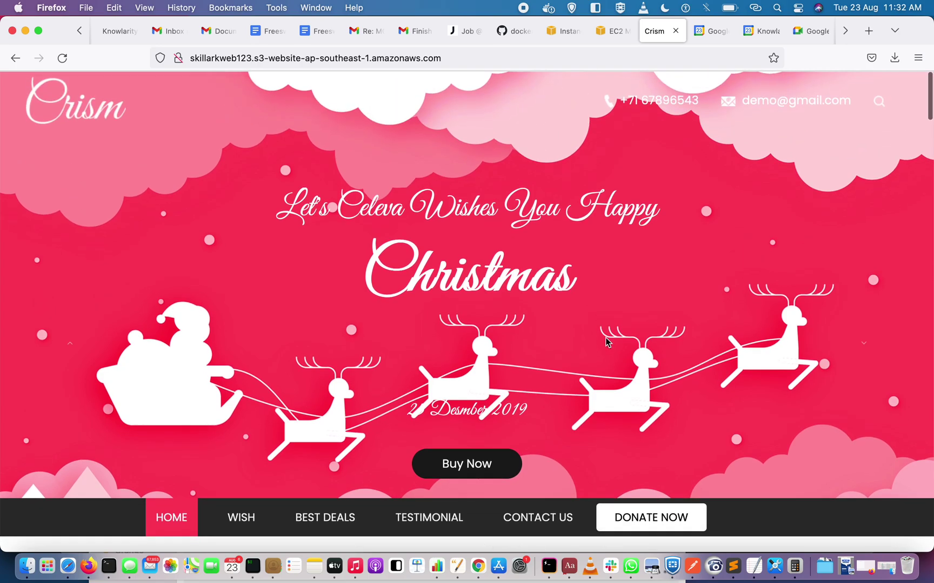
Look through the hosted website's home page down its full length and return to its Christmas banner.
scroll(605, 341, down, 8)
scroll(605, 338, down, 15)
scroll(605, 339, down, 10)
scroll(605, 337, up, 15)
scroll(604, 342, up, 15)
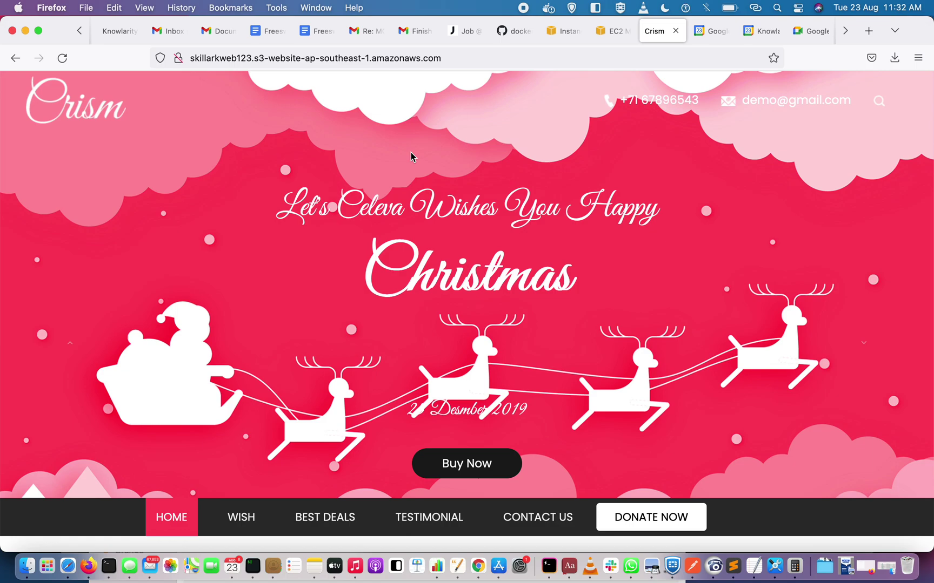
scroll(410, 153, down, 8)
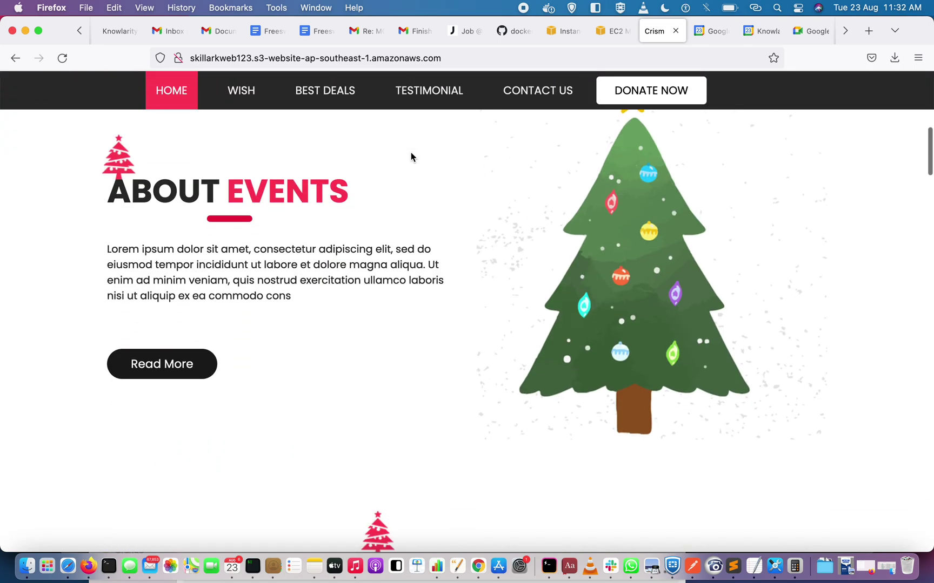
scroll(411, 157, up, 8)
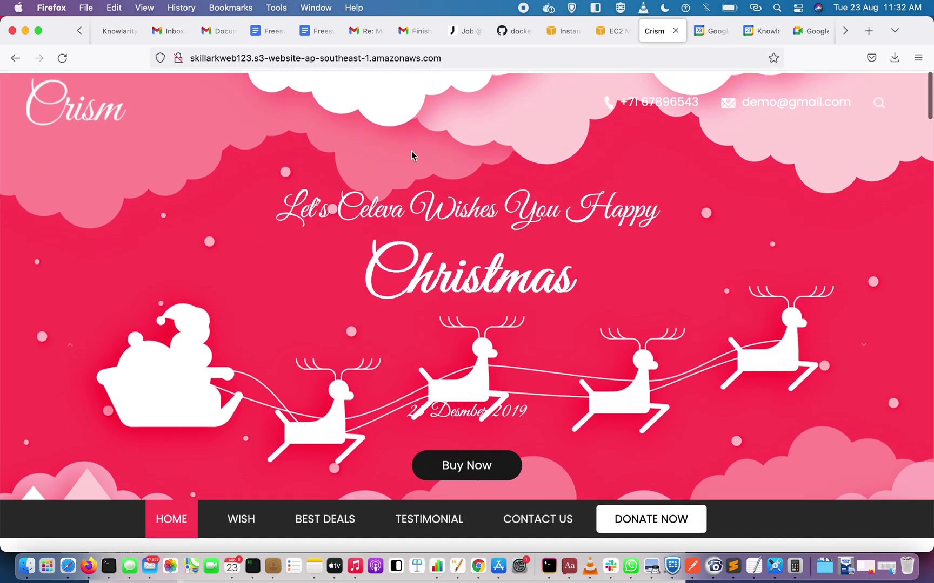